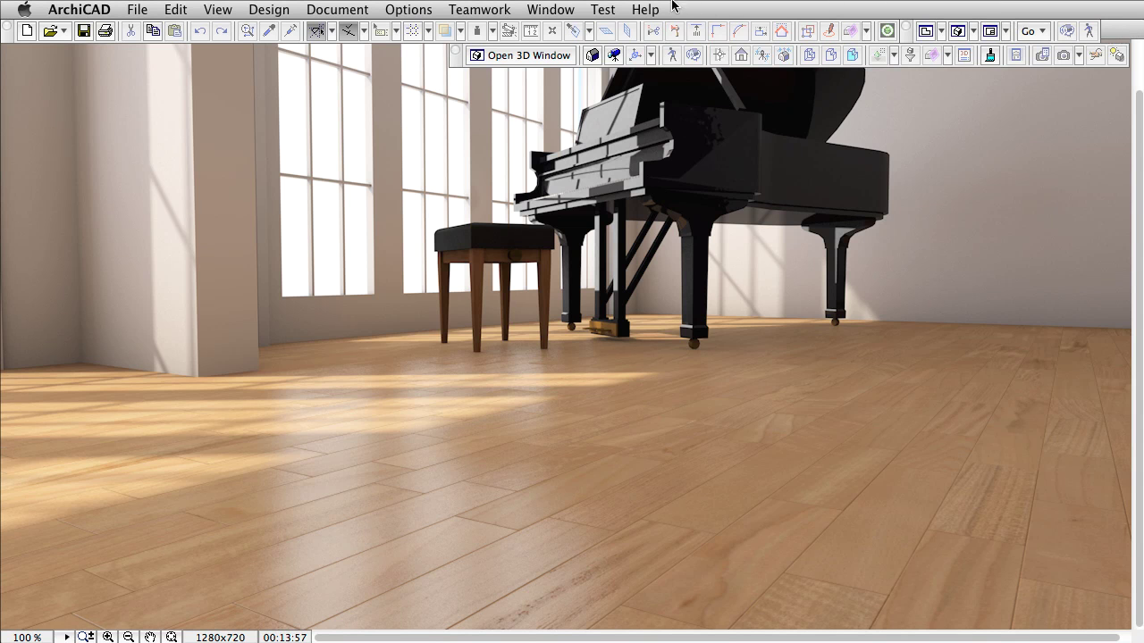
Bring the AC TS Flooring Final.jpg render window to the front from the Window menu.
{"action": "left_click", "coordinate": [562, 7]}
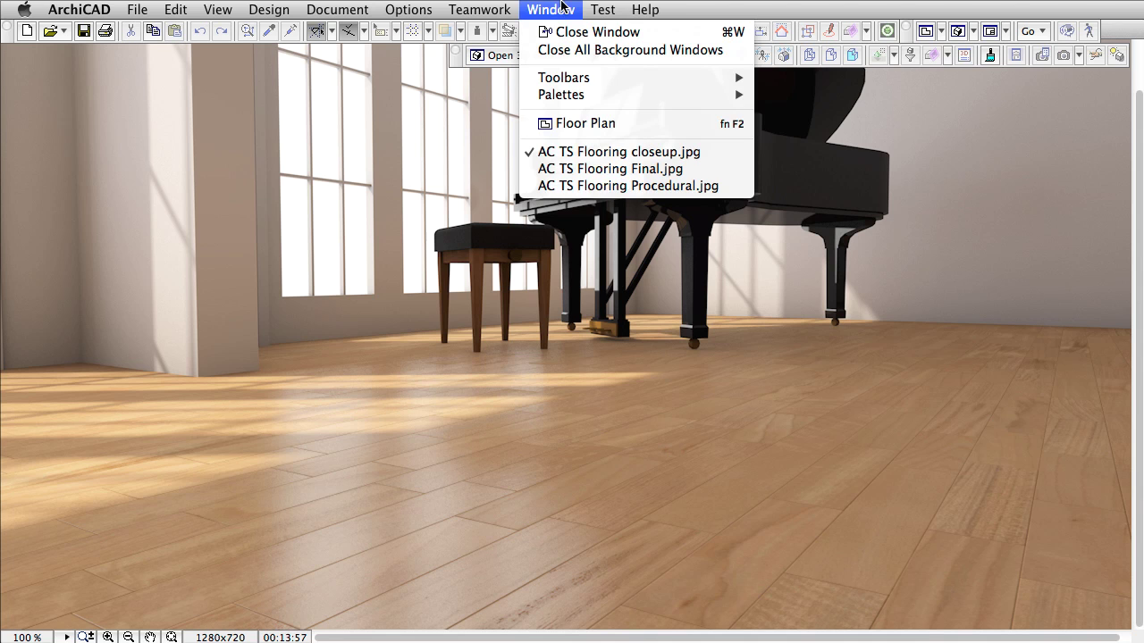
{"action": "left_click", "coordinate": [641, 168]}
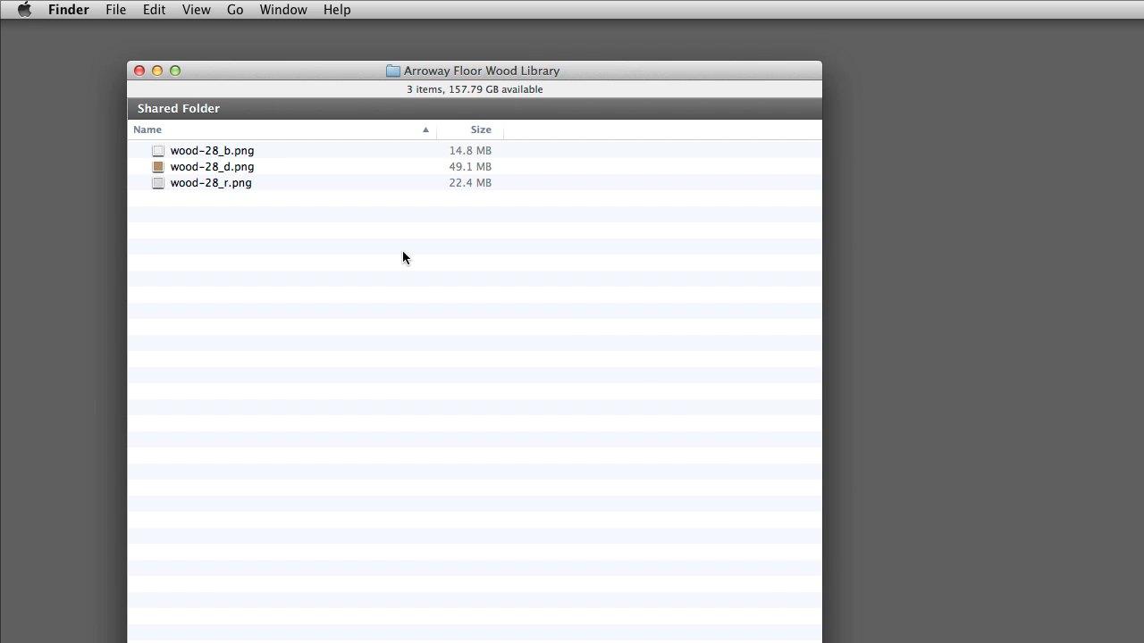
Open wood-28_d.png in Preview to inspect the diffuse wood texture.
{"action": "double_click", "coordinate": [234, 166]}
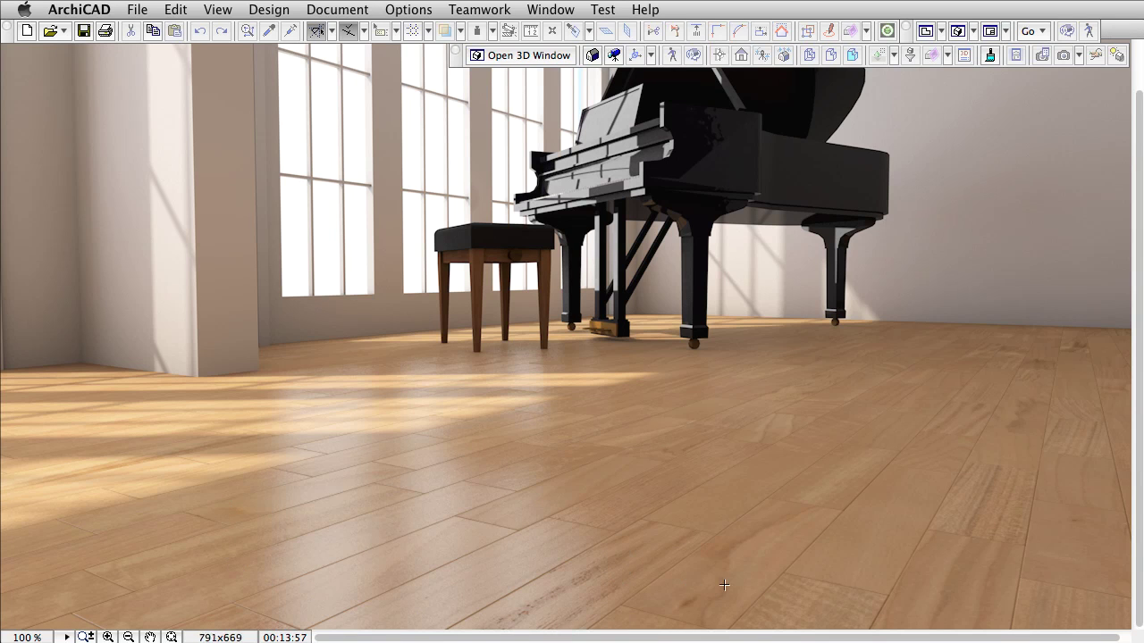
Marquee the floor and start a new surface based on Empty in Surface Settings.
{"action": "left_click_drag", "start_coordinate": [709, 354], "coordinate": [289, 625]}
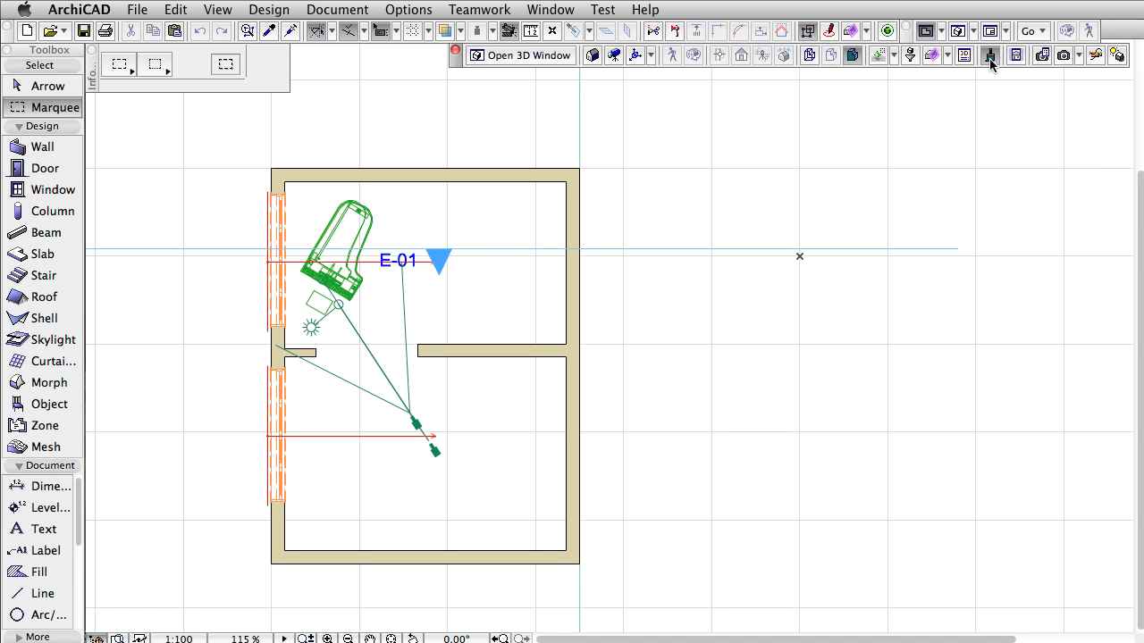
{"action": "left_click", "coordinate": [989, 57]}
{"action": "left_click", "coordinate": [470, 77]}
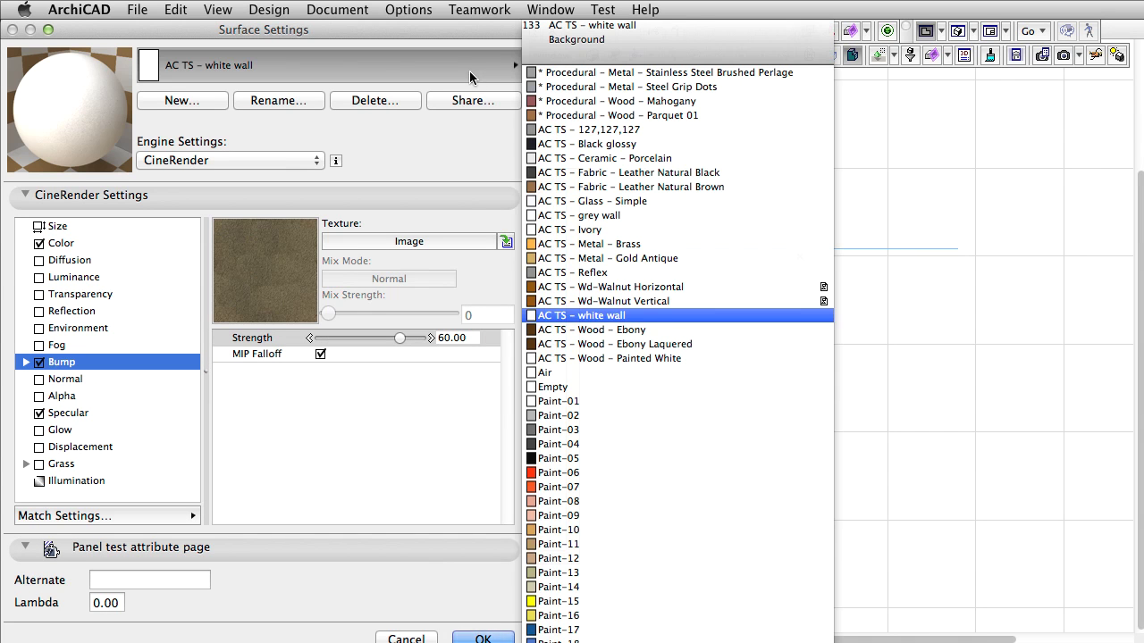
{"action": "left_click", "coordinate": [591, 386]}
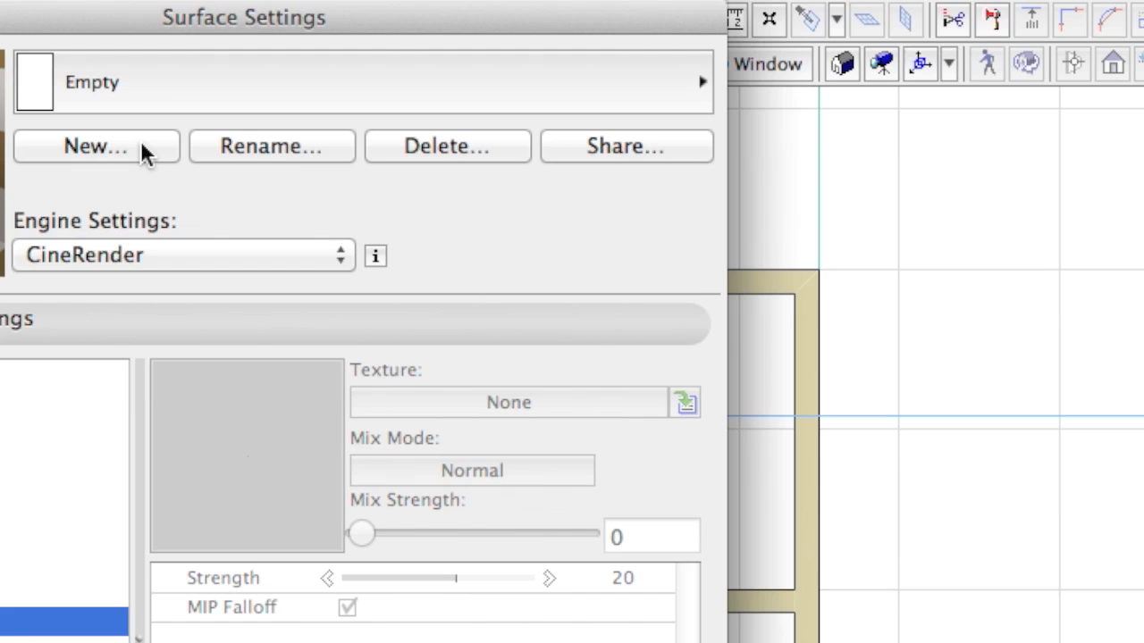
{"action": "left_click", "coordinate": [141, 152]}
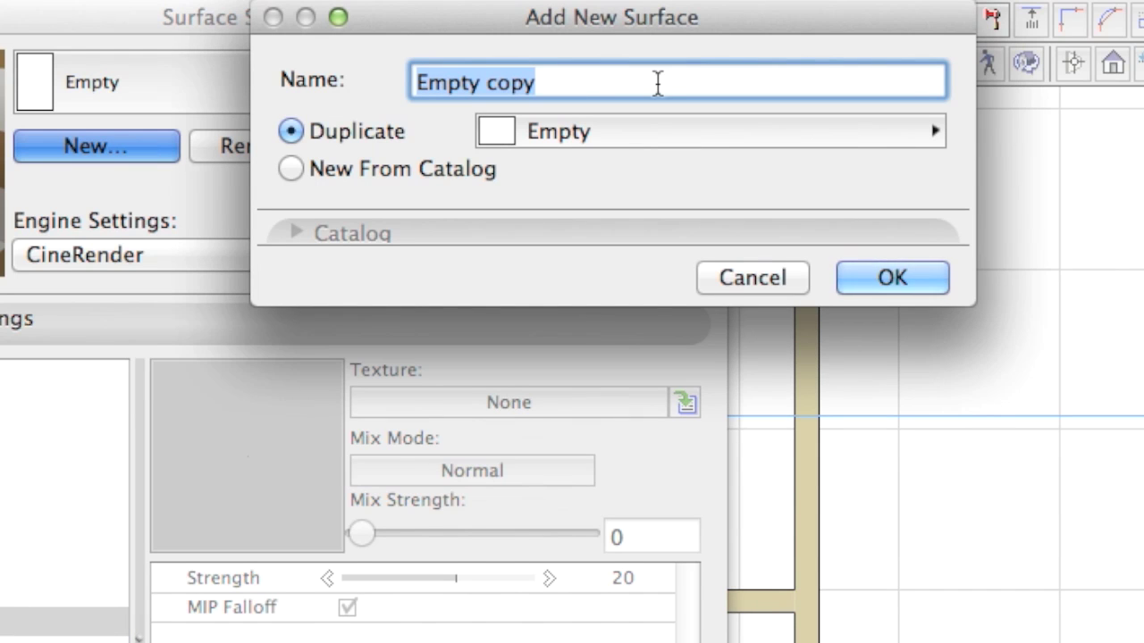
Name the new surface 'AW – Wood Flooring 028 Oak 4x4m'.
{"action": "type", "text": "AW"}
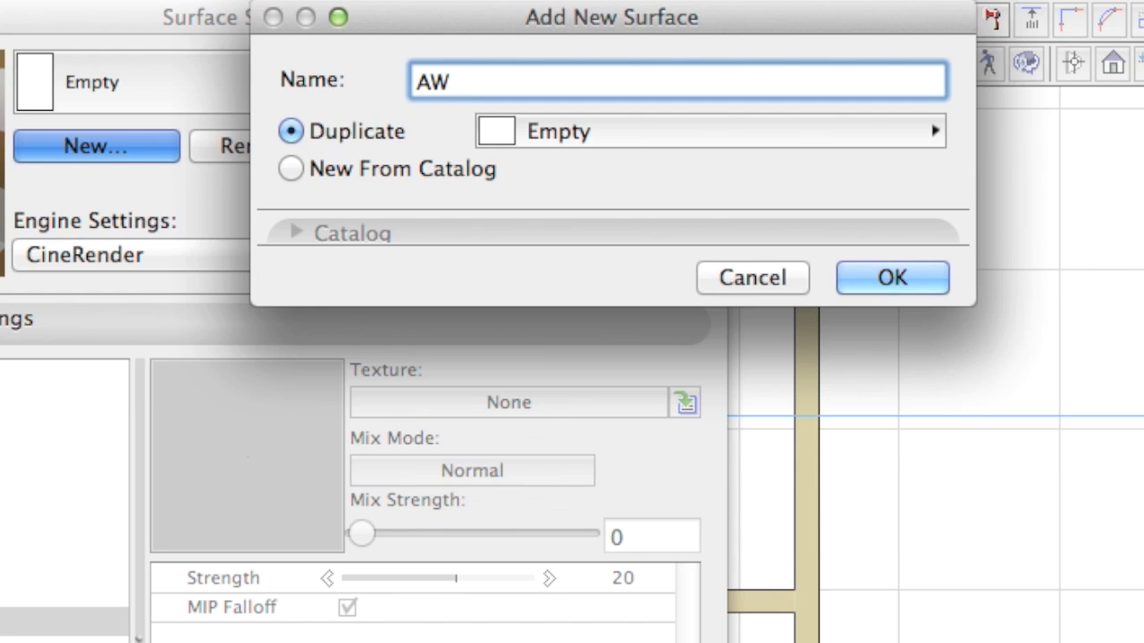
{"action": "type", "text": " – Wood Floo"}
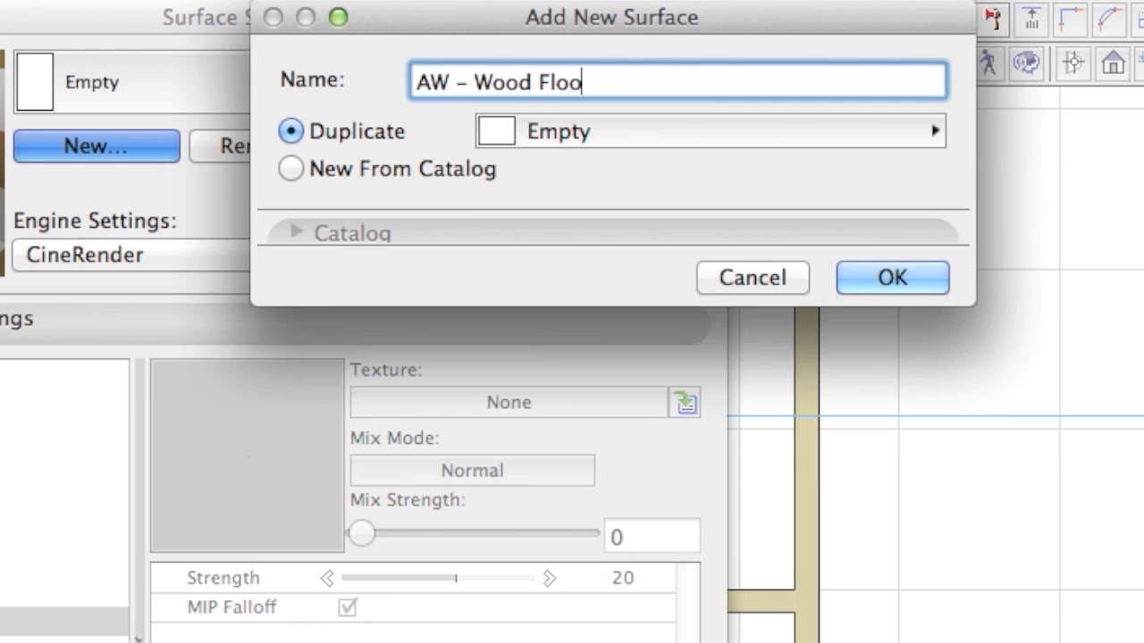
{"action": "type", "text": "ring 028"}
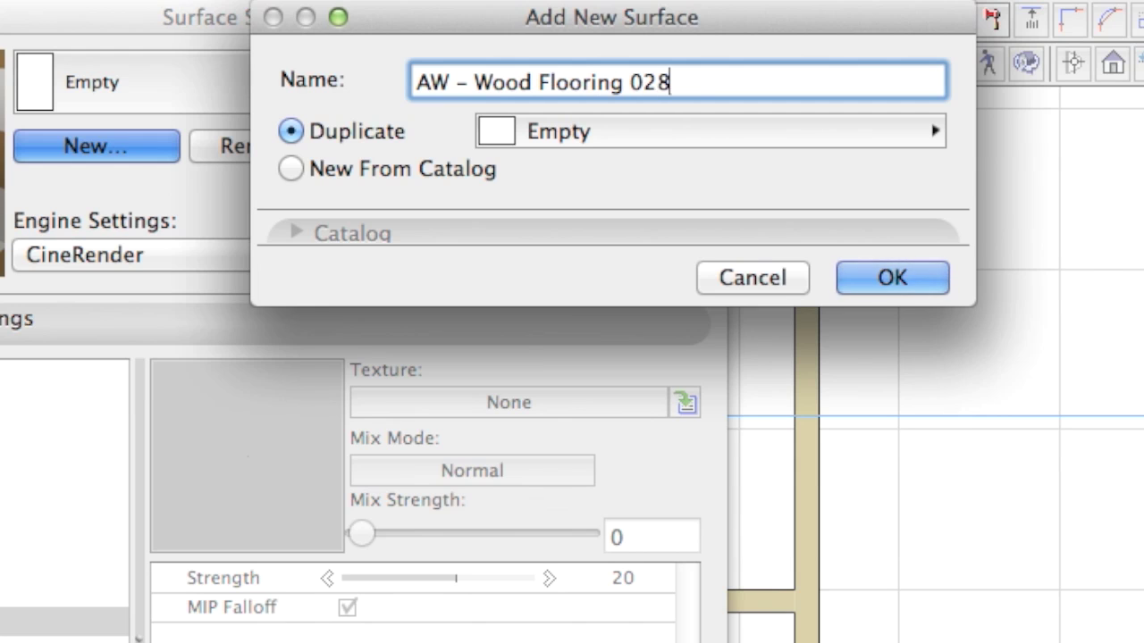
{"action": "type", "text": " Oak "}
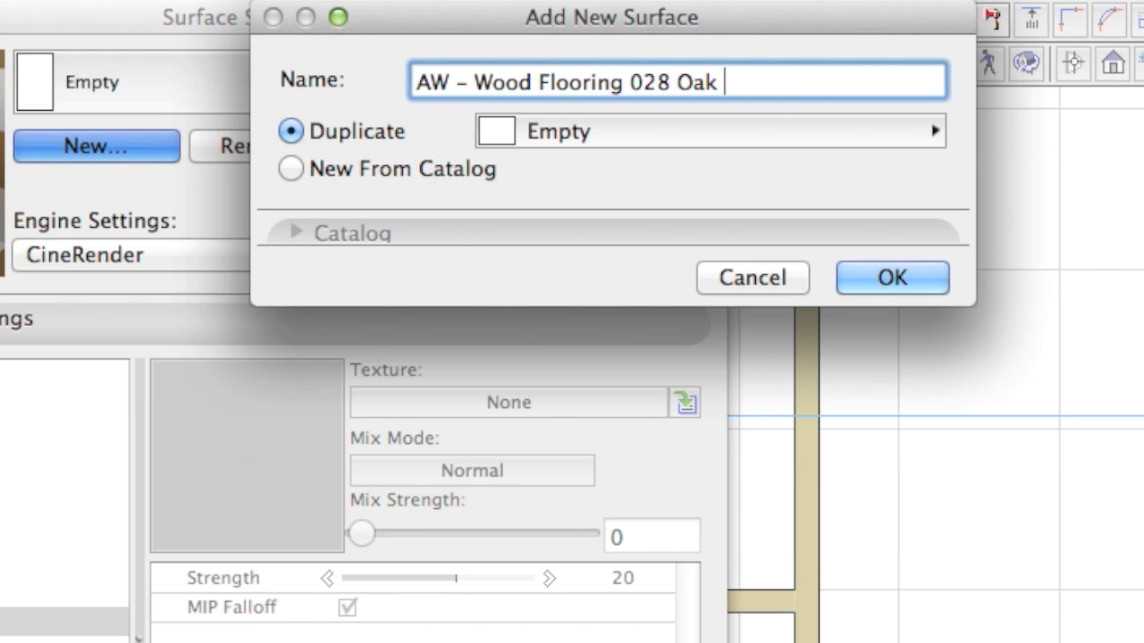
{"action": "type", "text": "4x4m"}
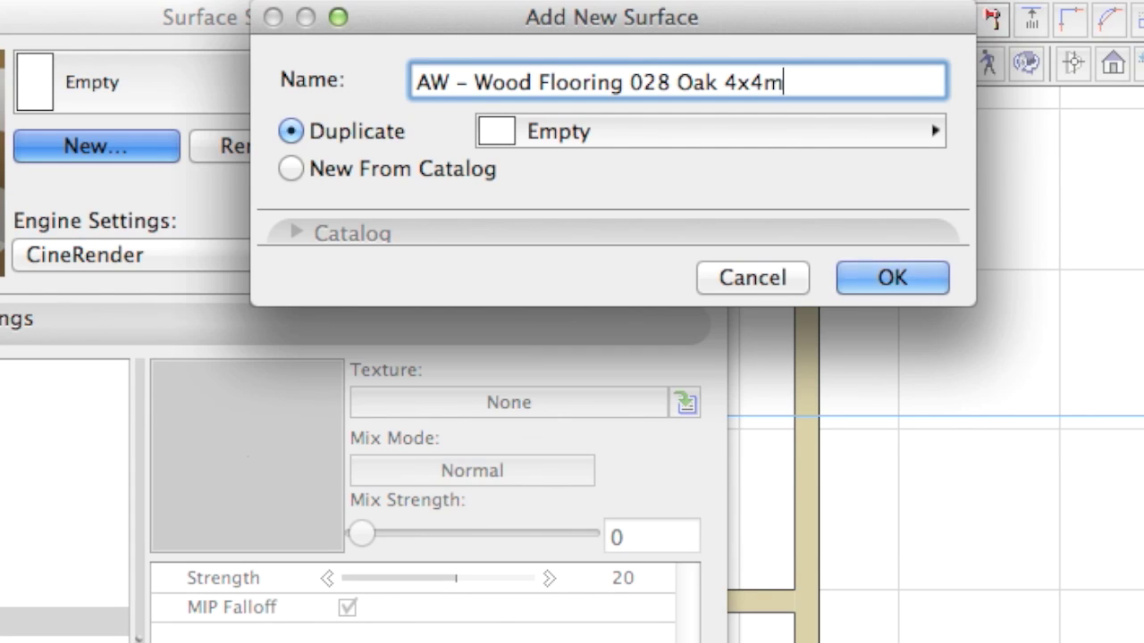
Create the named surface and set its texture size to 4000 by 4000.
{"action": "key", "text": "Return"}
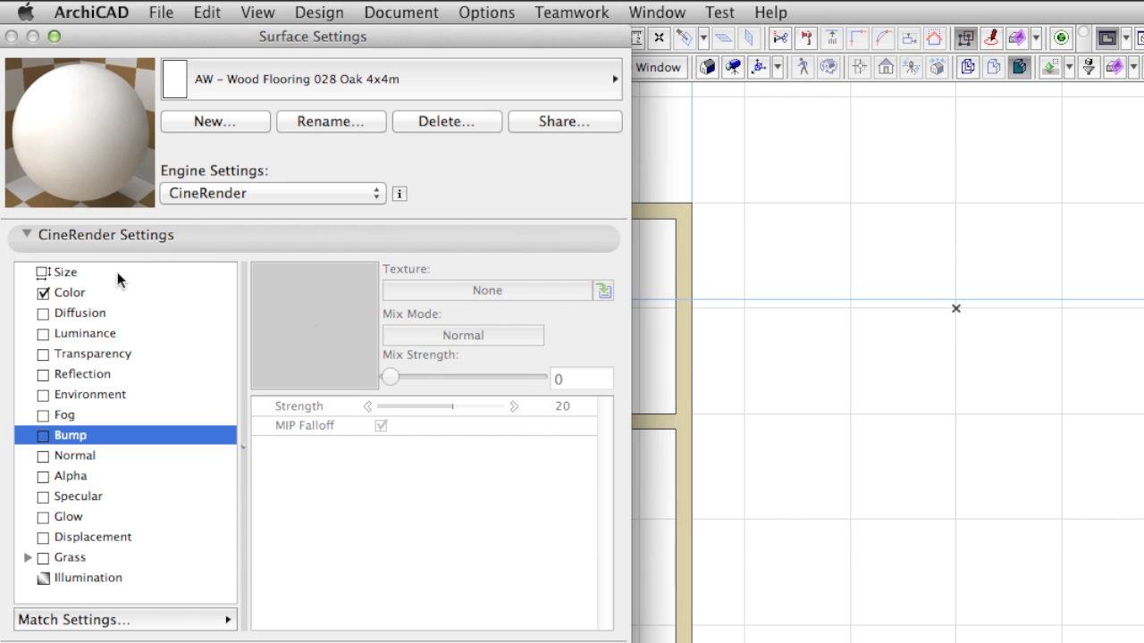
{"action": "left_click", "coordinate": [117, 271]}
{"action": "left_click", "coordinate": [500, 272]}
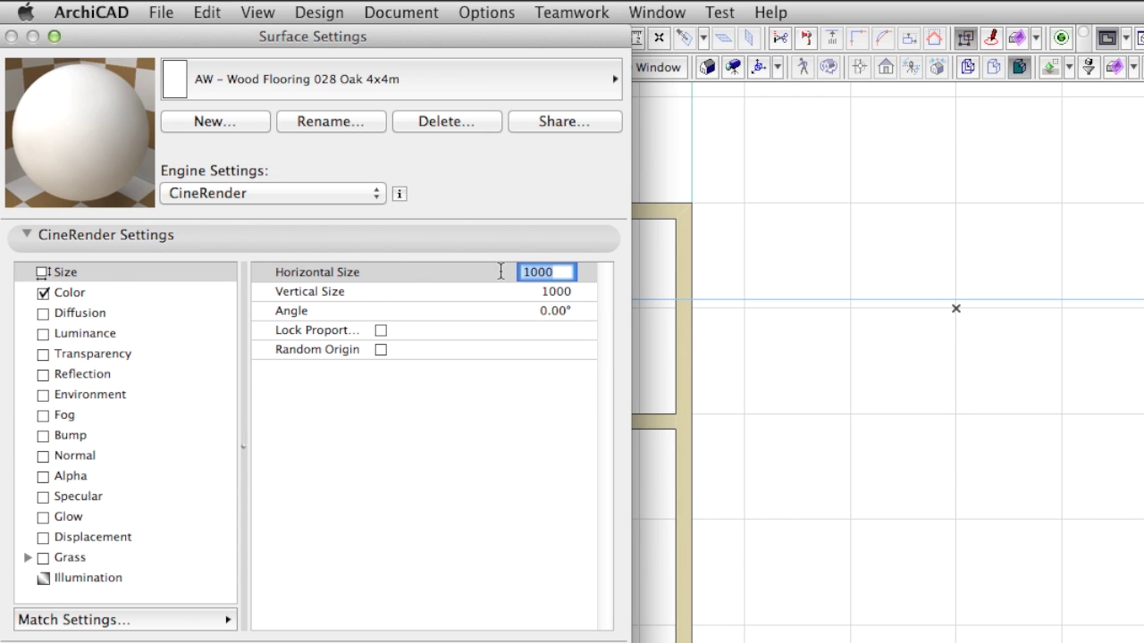
{"action": "type", "text": "400"}
{"action": "key", "text": "Return"}
{"action": "left_click", "coordinate": [563, 288]}
{"action": "type", "text": "40"}
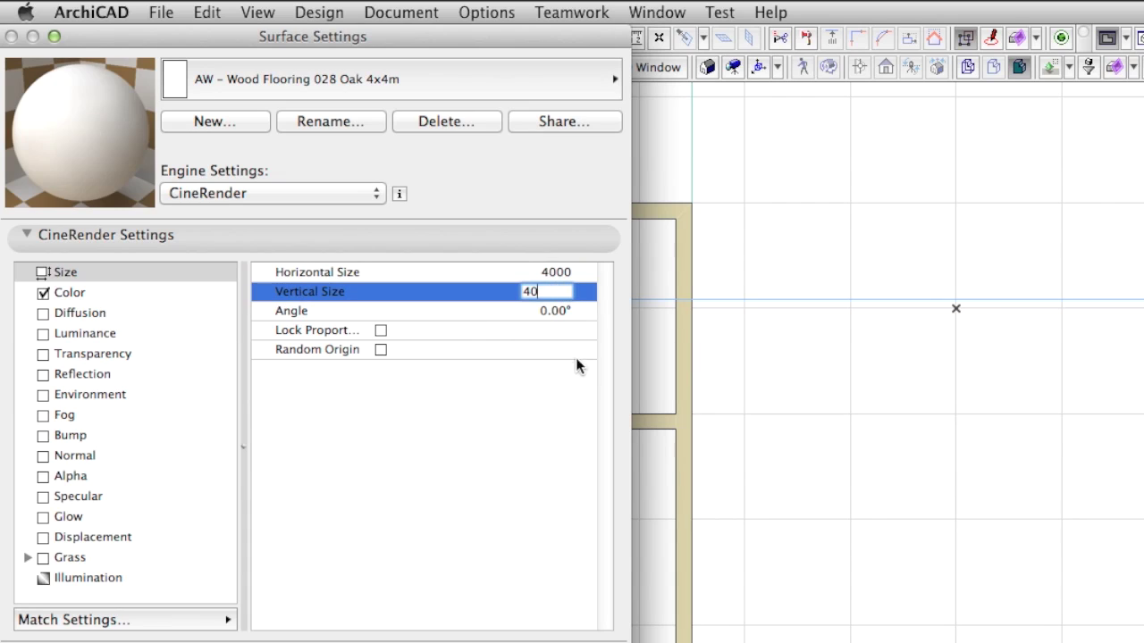
{"action": "type", "text": "00"}
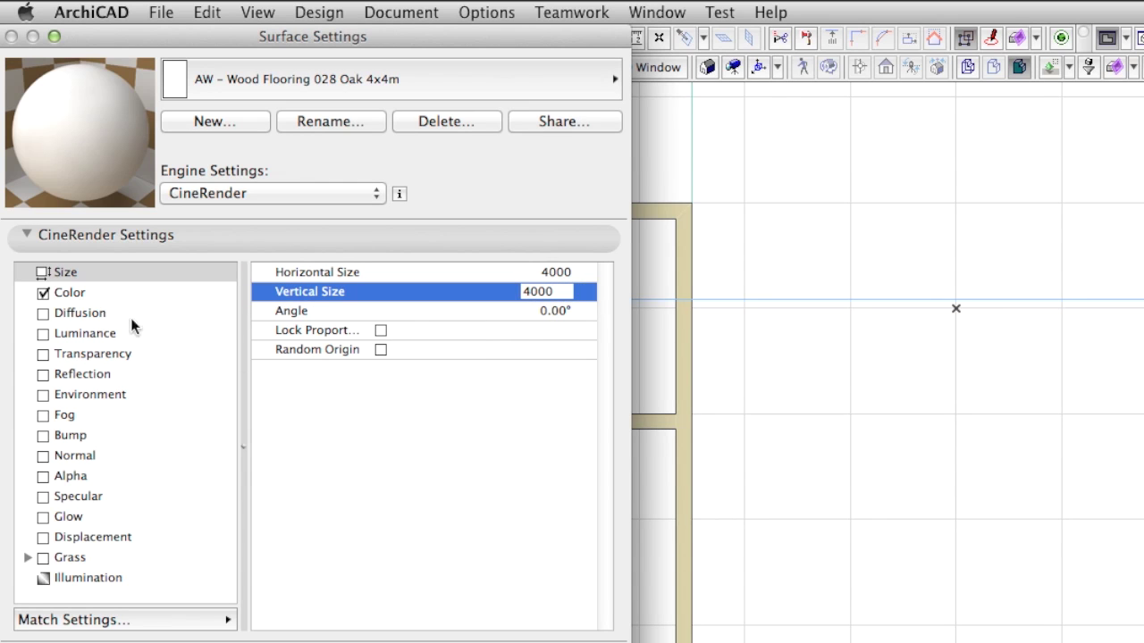
Review the Color, Diffusion, Luminance, Transparency and Reflection channels, then return to Color's texture choices.
{"action": "left_click", "coordinate": [92, 290]}
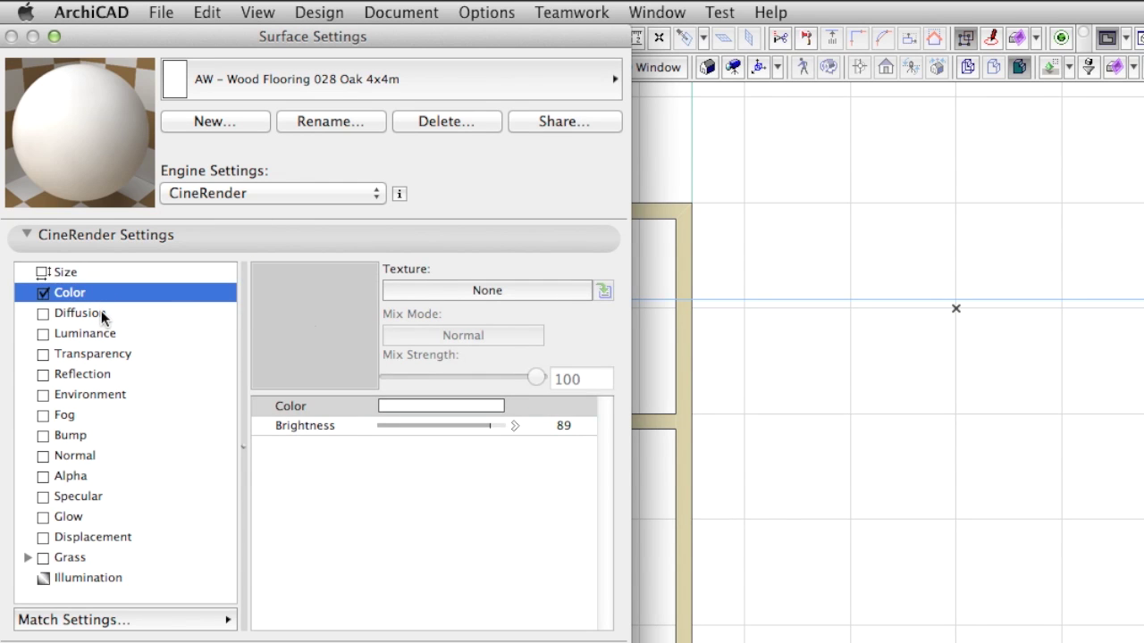
{"action": "left_click", "coordinate": [101, 311]}
{"action": "left_click", "coordinate": [106, 338]}
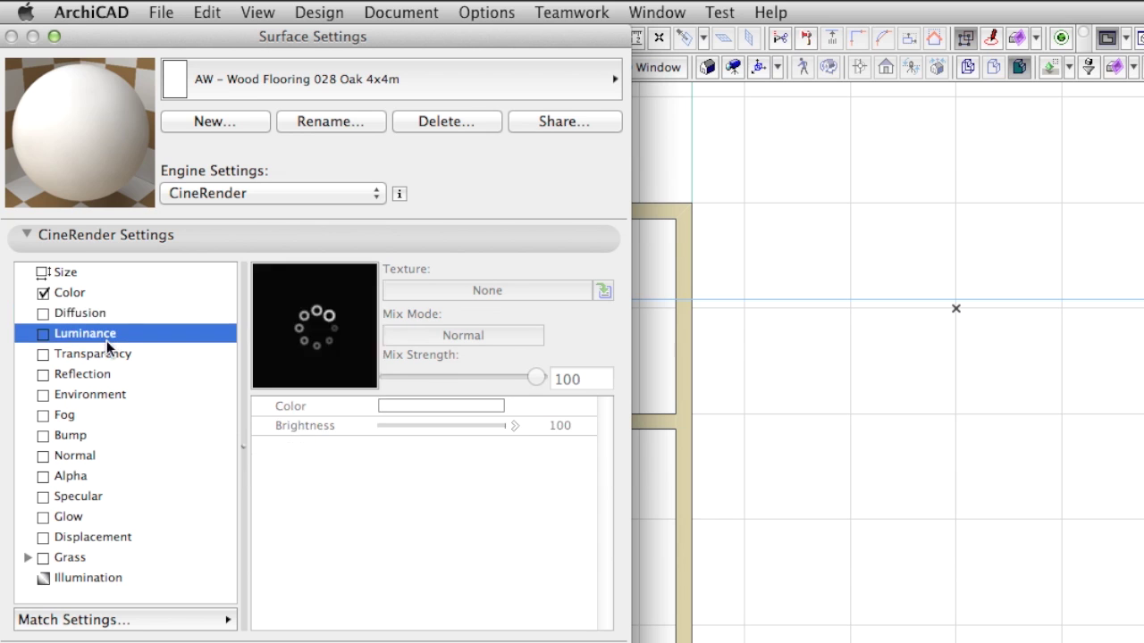
{"action": "left_click", "coordinate": [106, 359]}
{"action": "left_click", "coordinate": [106, 376]}
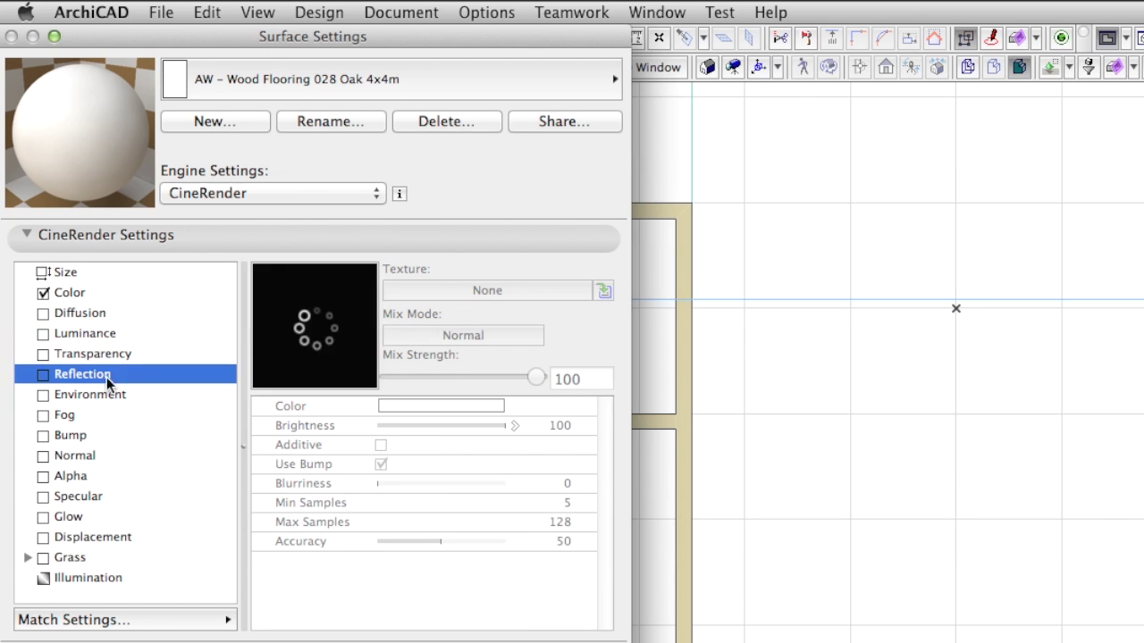
{"action": "left_click", "coordinate": [100, 296]}
{"action": "left_click", "coordinate": [435, 291]}
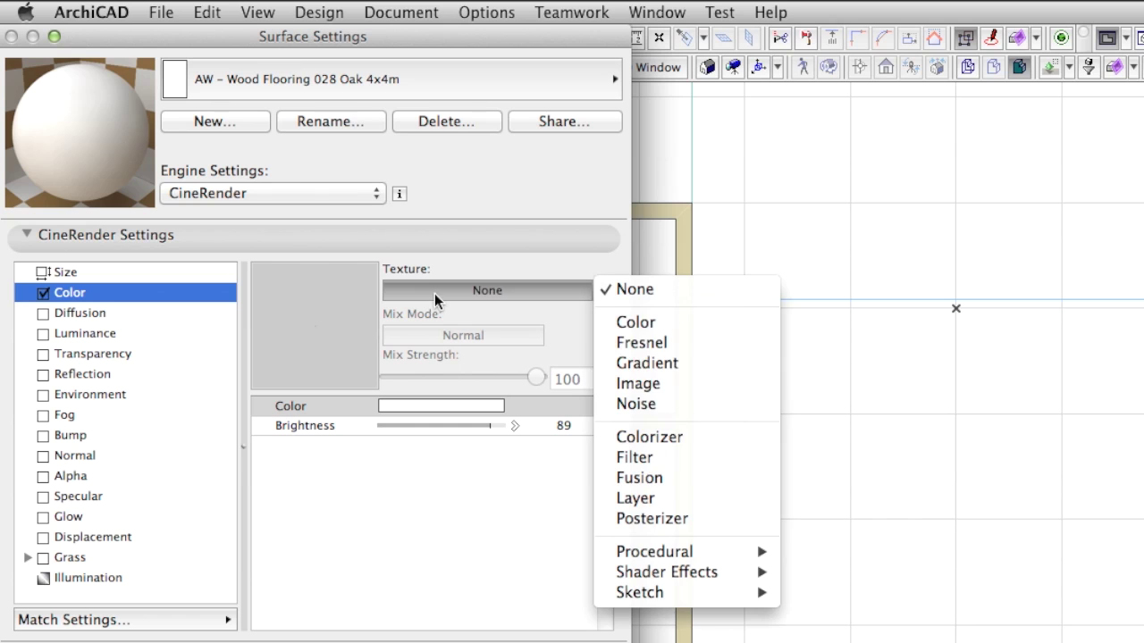
Use the wood-28_d.png image as the oak surface's Color texture.
{"action": "left_click", "coordinate": [656, 382]}
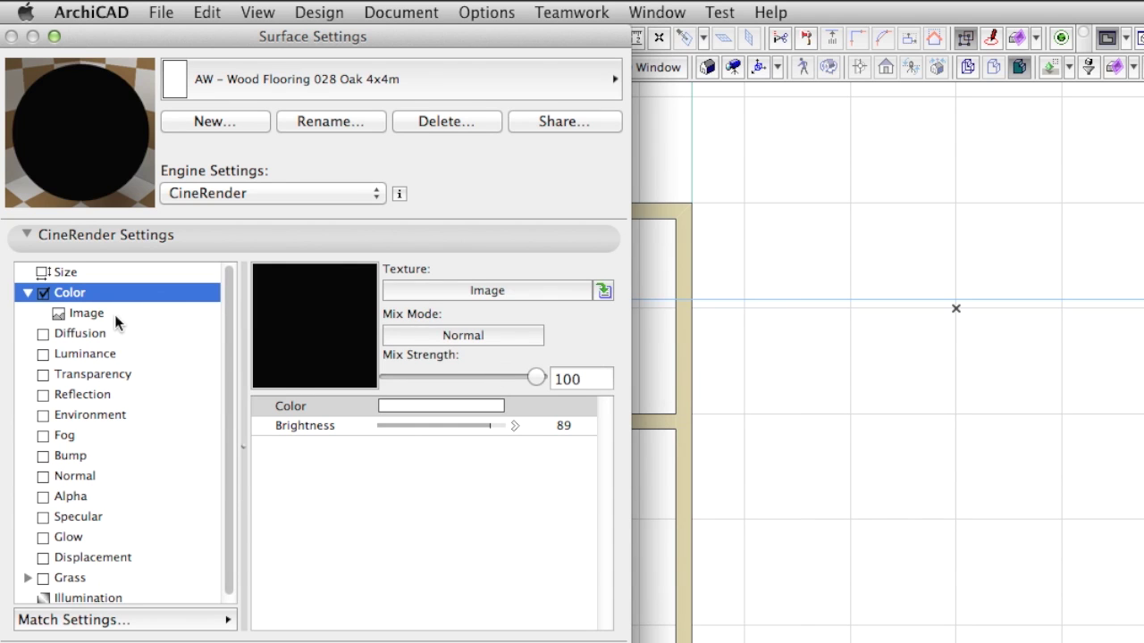
{"action": "left_click", "coordinate": [114, 315]}
{"action": "left_click", "coordinate": [559, 407]}
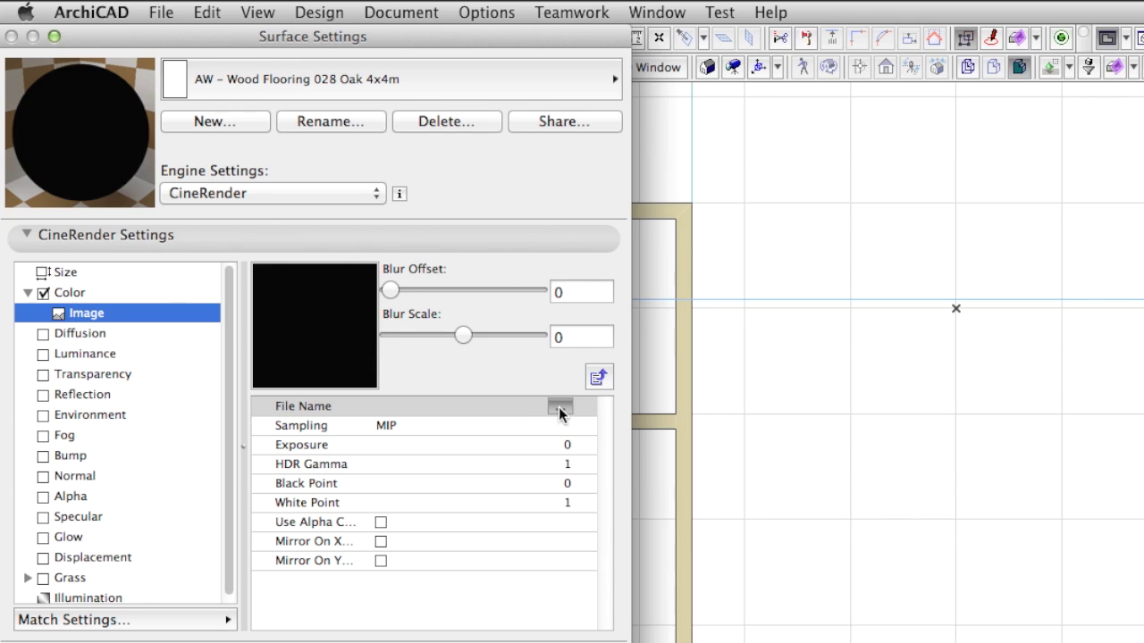
{"action": "left_click", "coordinate": [479, 285]}
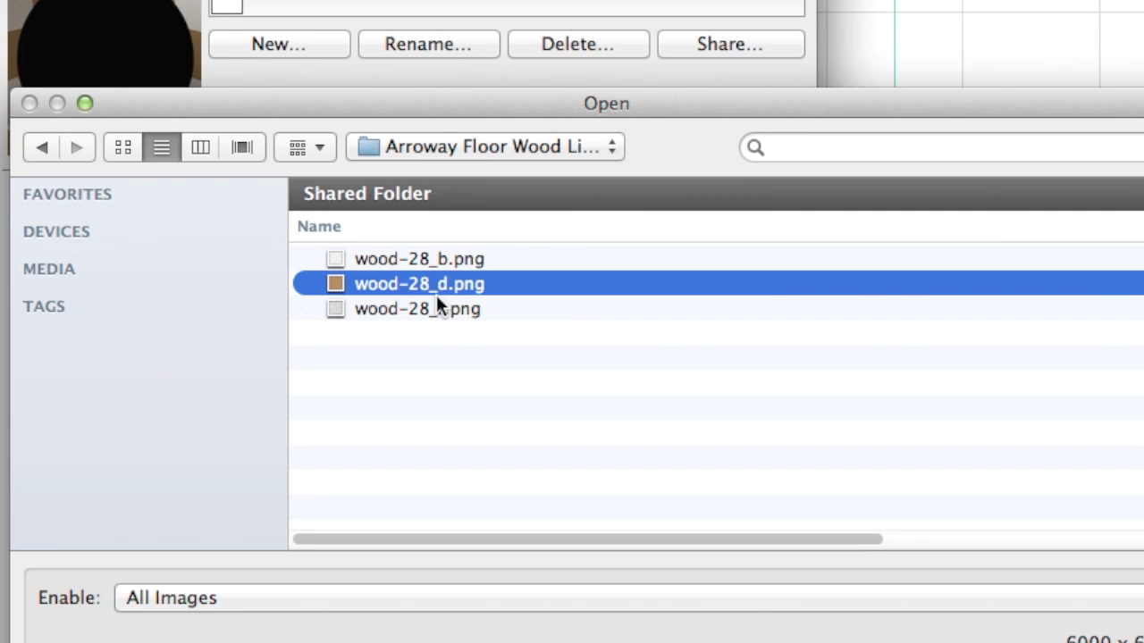
{"action": "double_click", "coordinate": [436, 294]}
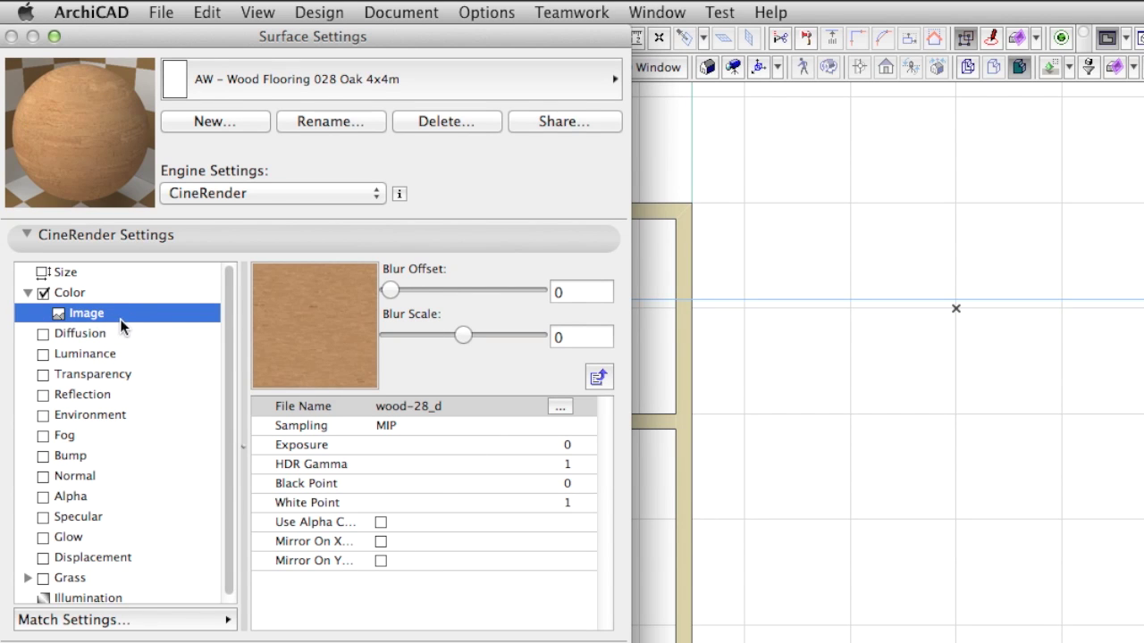
Replace the Color image texture with a Filter fed by an Image texture.
{"action": "left_click", "coordinate": [96, 294]}
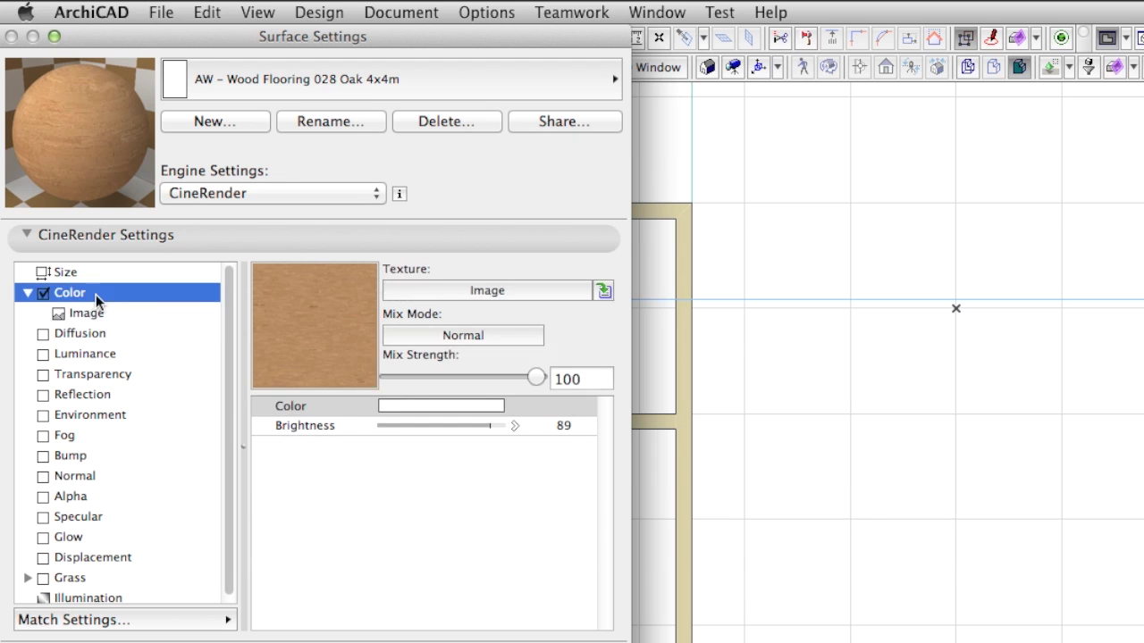
{"action": "left_click", "coordinate": [448, 293]}
{"action": "left_click", "coordinate": [628, 288]}
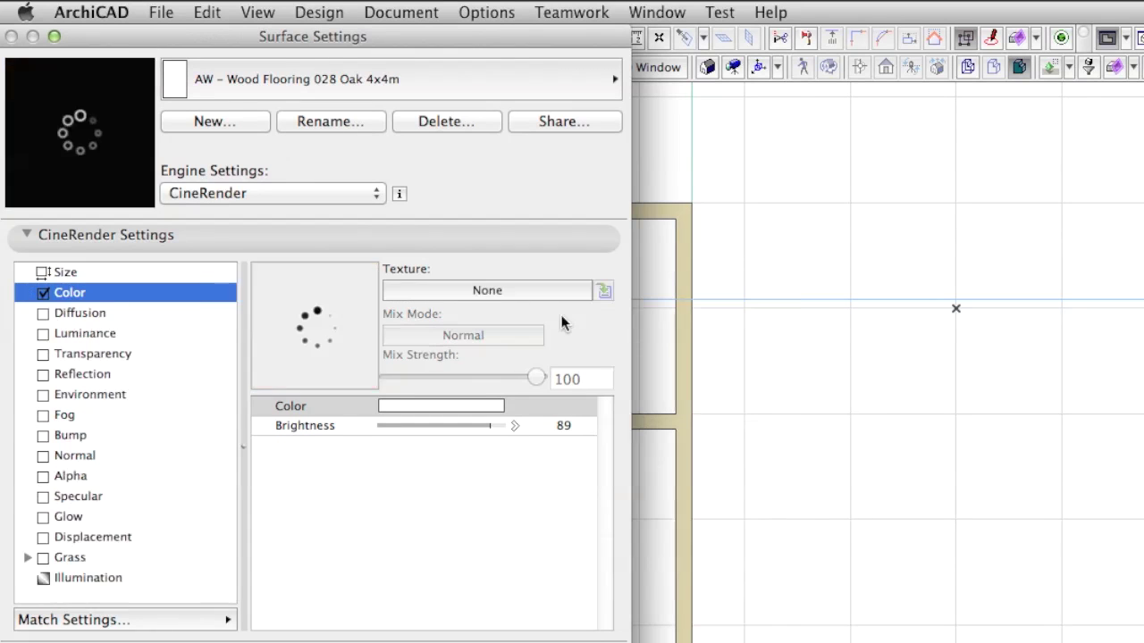
{"action": "left_click", "coordinate": [520, 291]}
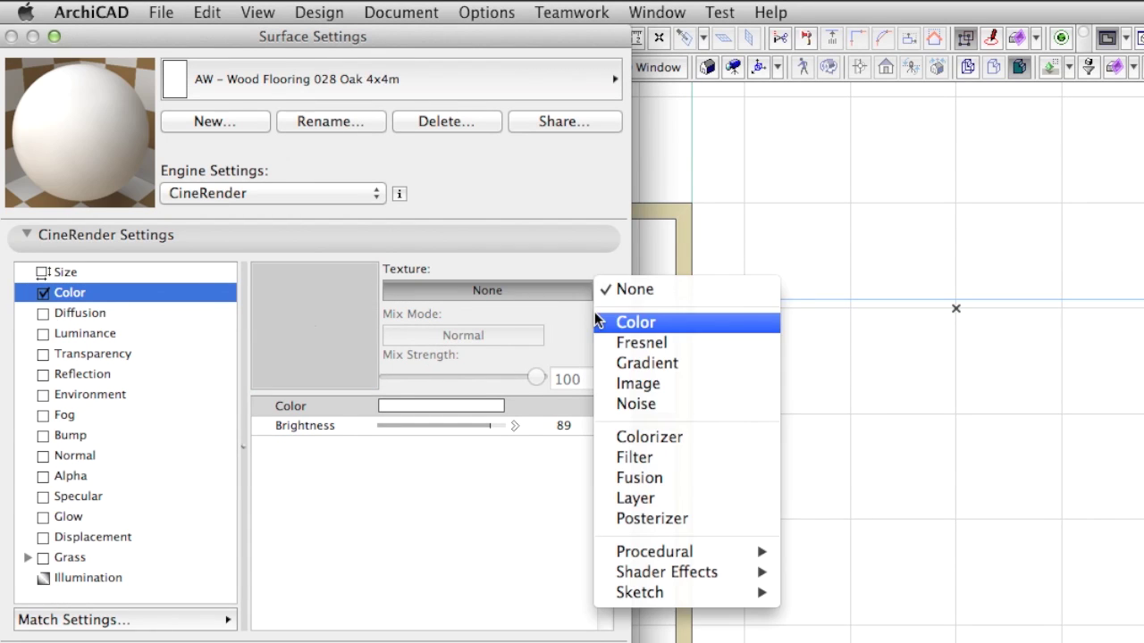
{"action": "left_click", "coordinate": [664, 459]}
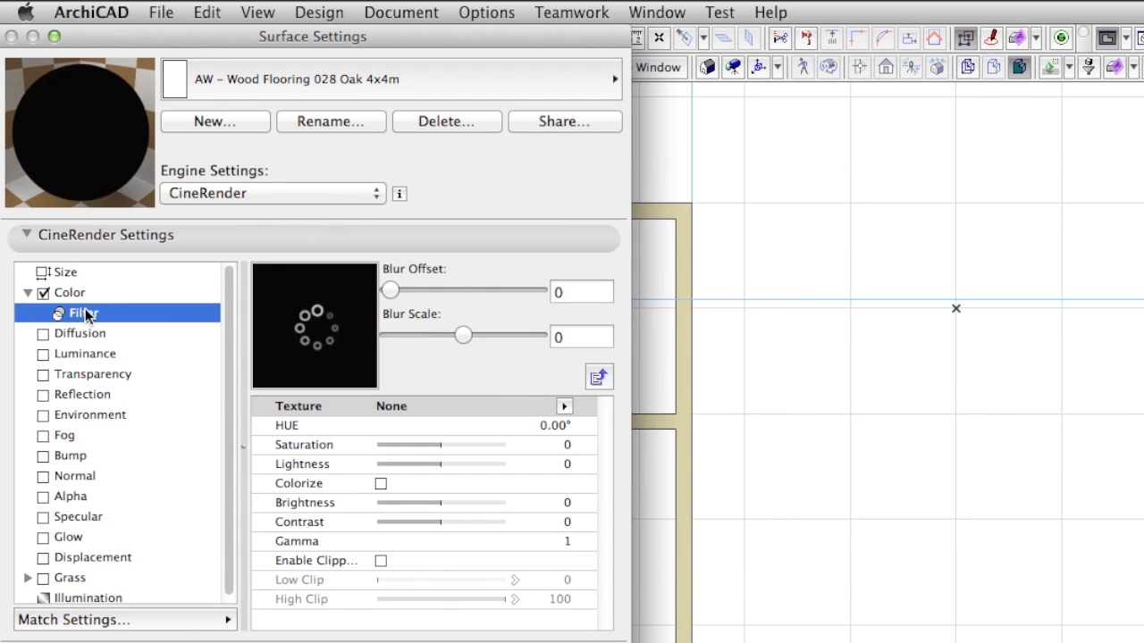
{"action": "left_click", "coordinate": [563, 407]}
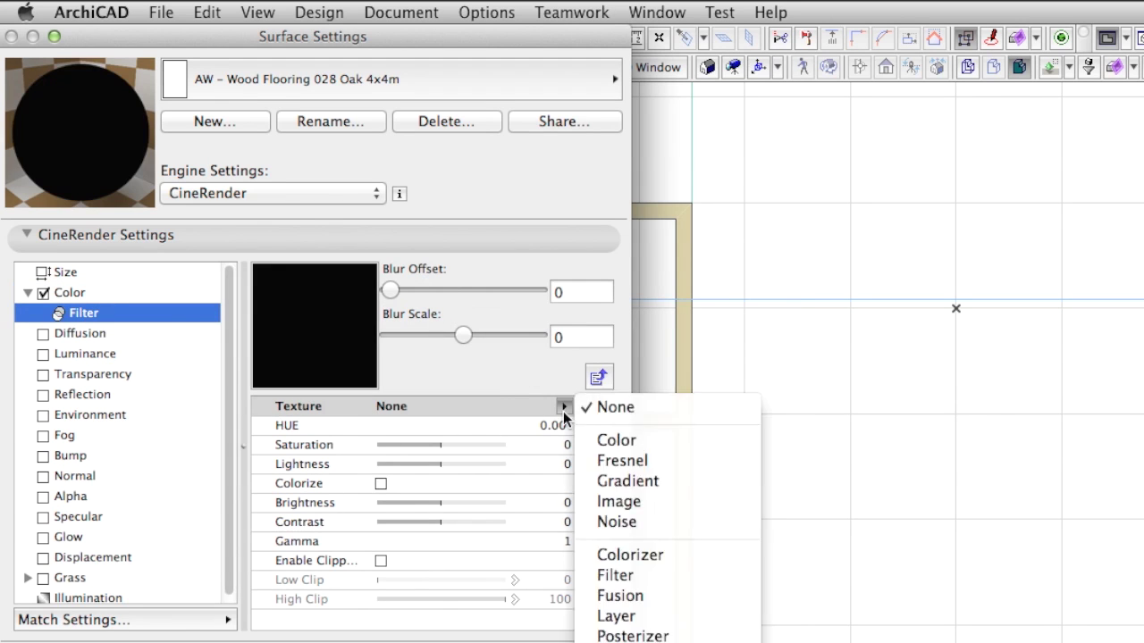
{"action": "left_click", "coordinate": [620, 503]}
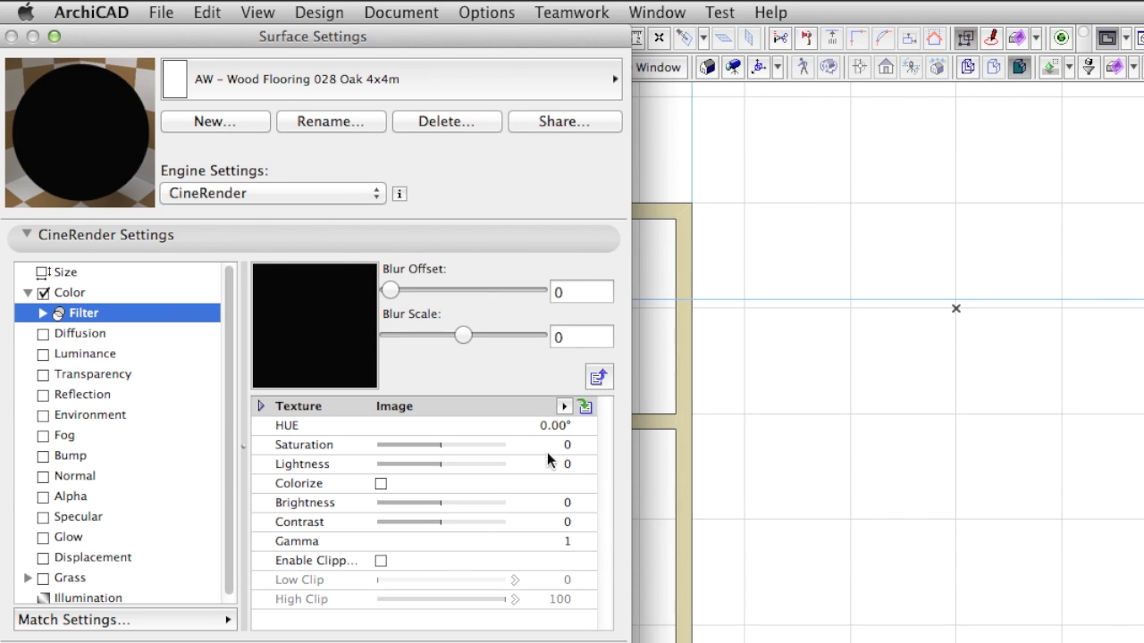
{"action": "left_click", "coordinate": [283, 406]}
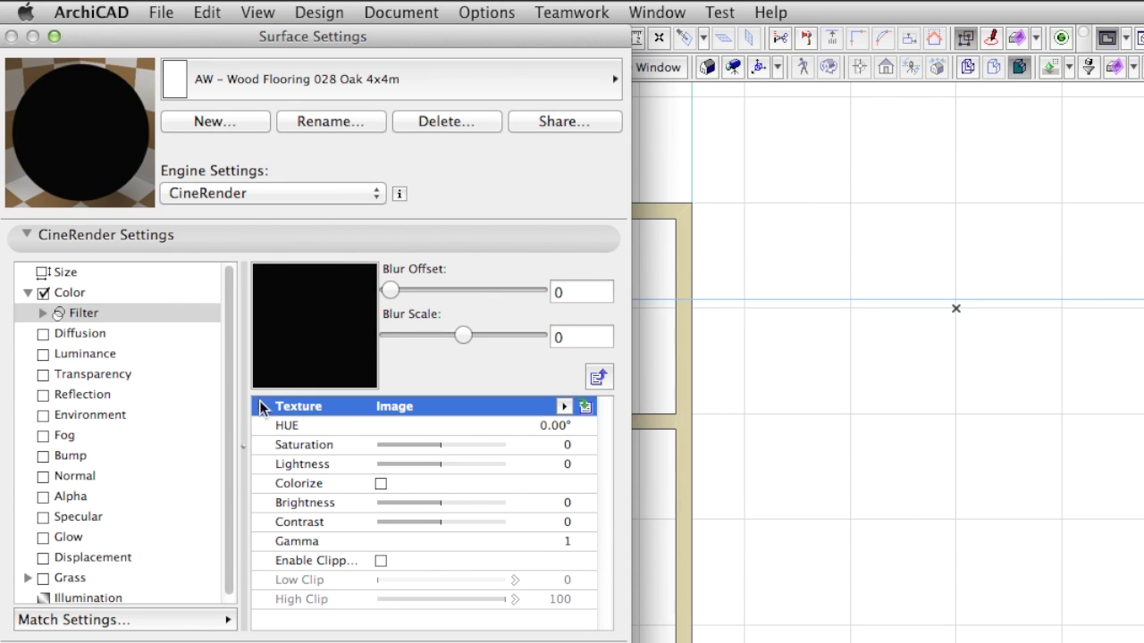
Load wood-28_d.png from the Embedded Library into the filter's image.
{"action": "left_click", "coordinate": [42, 313]}
{"action": "left_click", "coordinate": [101, 334]}
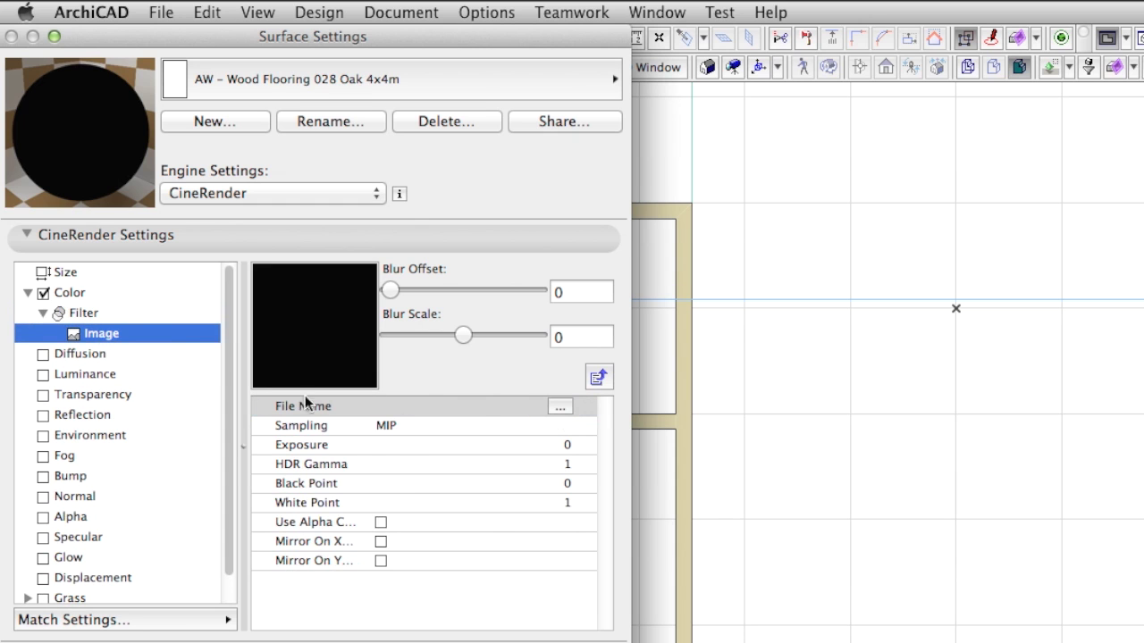
{"action": "left_click", "coordinate": [560, 408]}
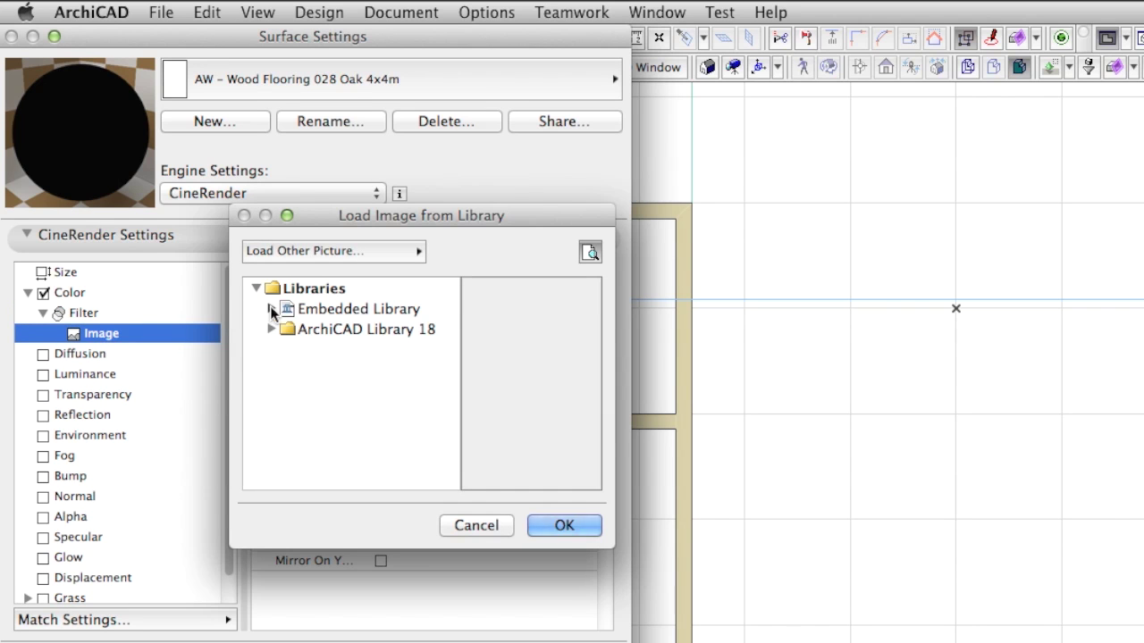
{"action": "left_click", "coordinate": [271, 308]}
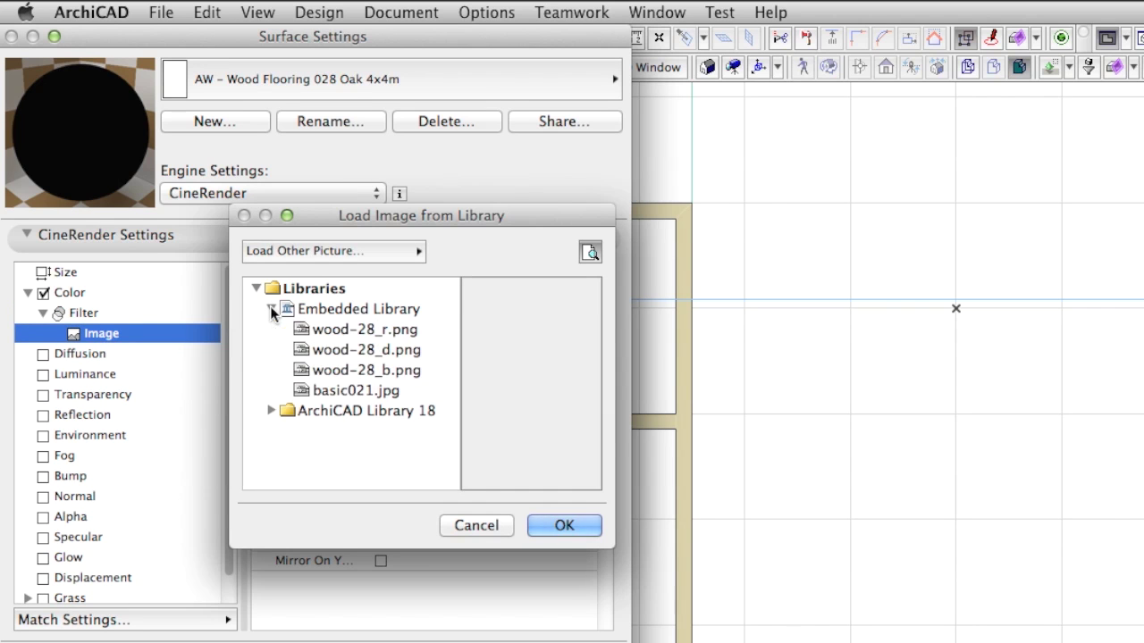
{"action": "left_click", "coordinate": [417, 349]}
{"action": "left_click", "coordinate": [563, 524]}
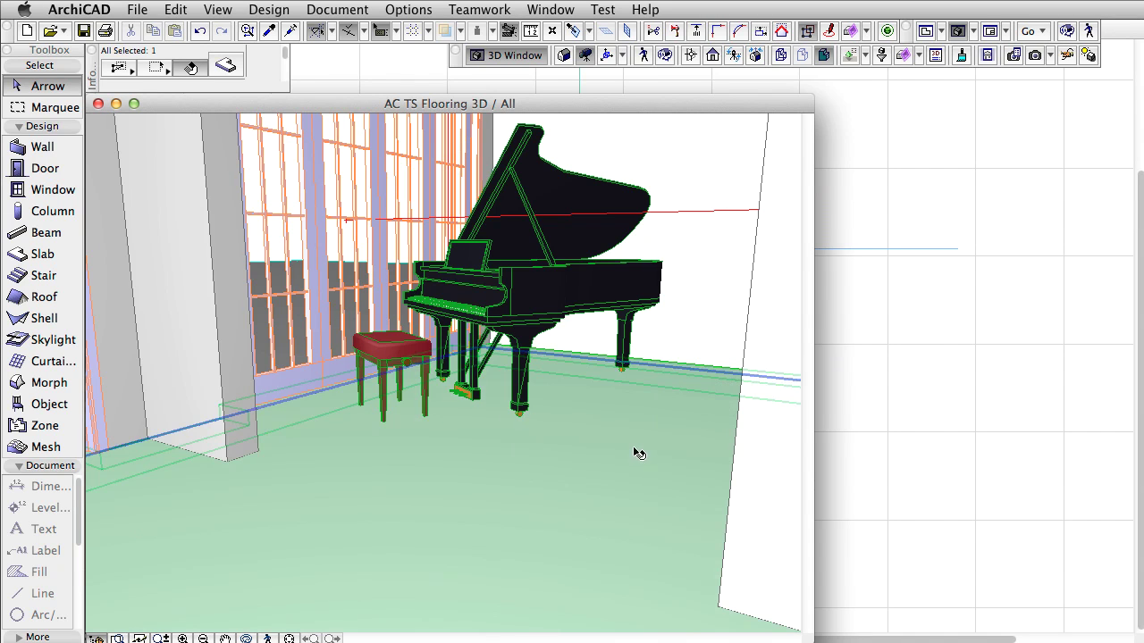
Override all slab surfaces with AW – Wood Flooring 028 Oak 4x4m.
{"action": "left_click", "coordinate": [228, 68]}
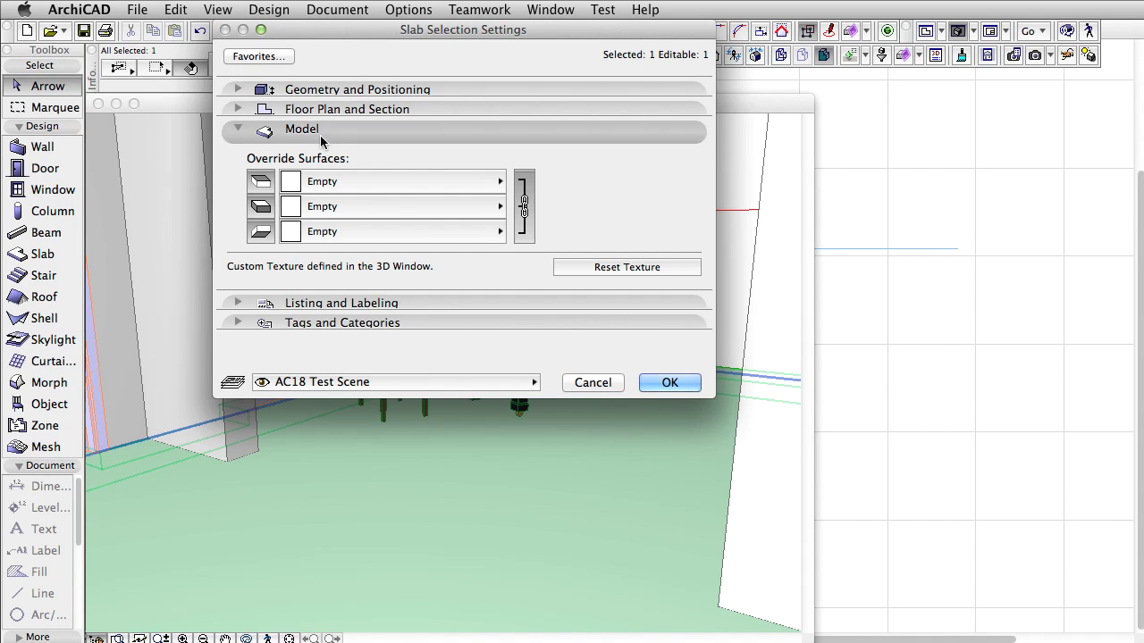
{"action": "left_click", "coordinate": [393, 182]}
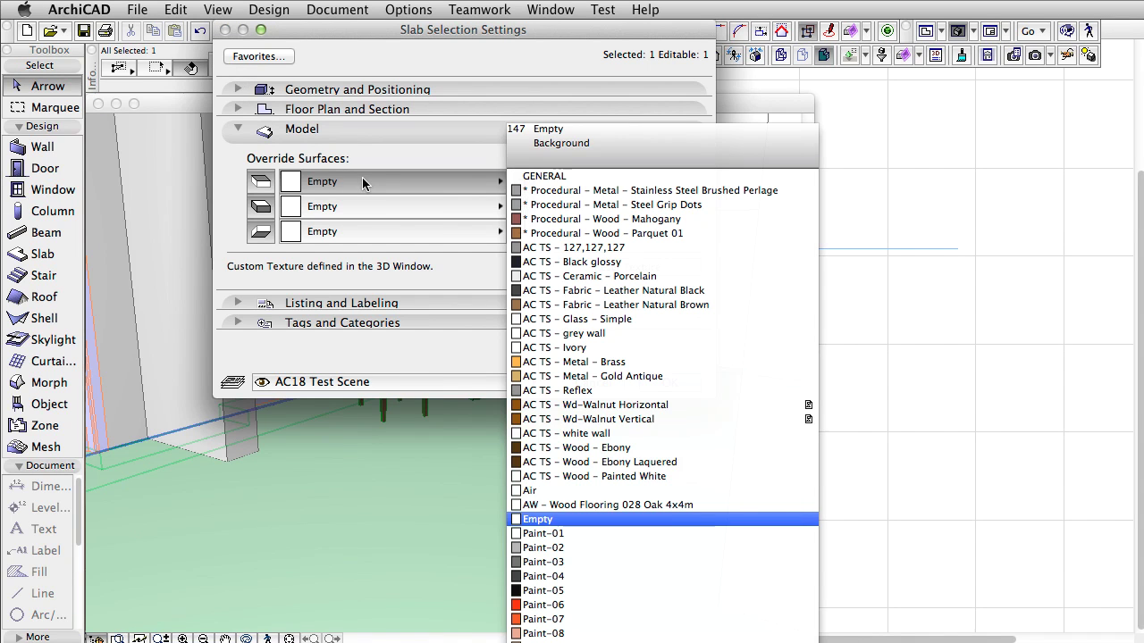
{"action": "left_click", "coordinate": [704, 506]}
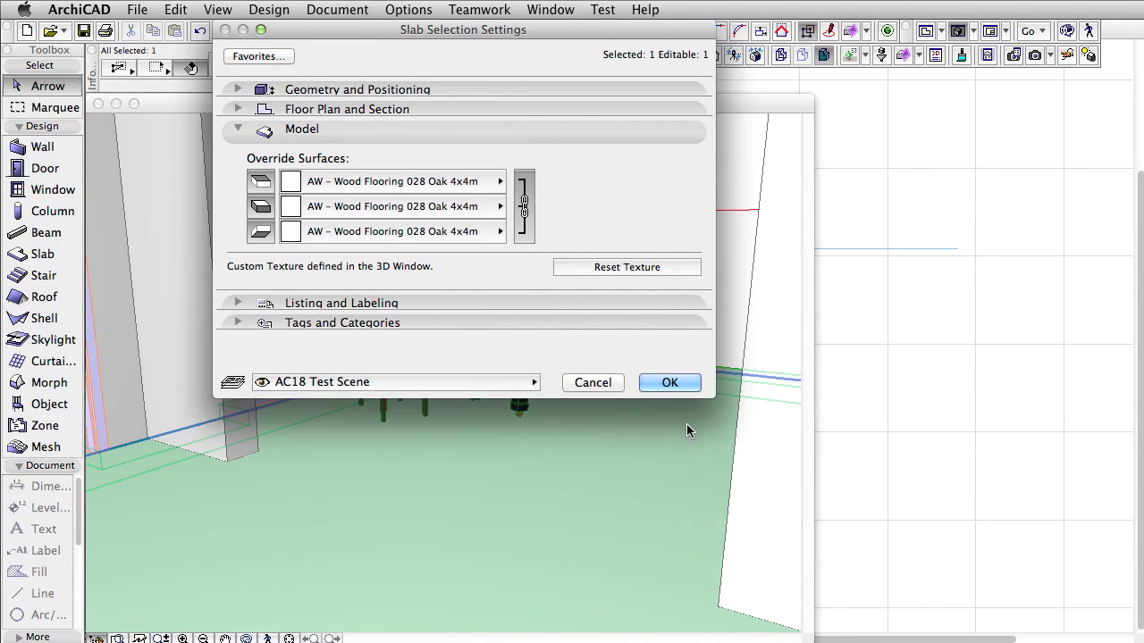
{"action": "left_click", "coordinate": [670, 382]}
Render the piano room with CineRender and pan the picture to show the floor.
{"action": "left_click", "coordinate": [1012, 55]}
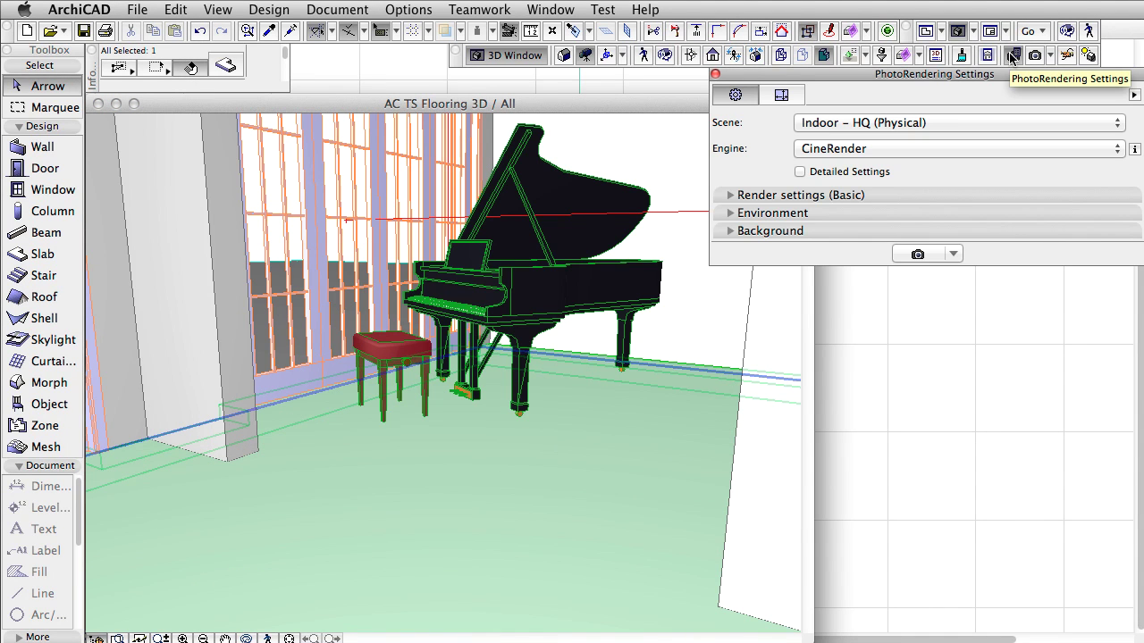
{"action": "left_click", "coordinate": [917, 254]}
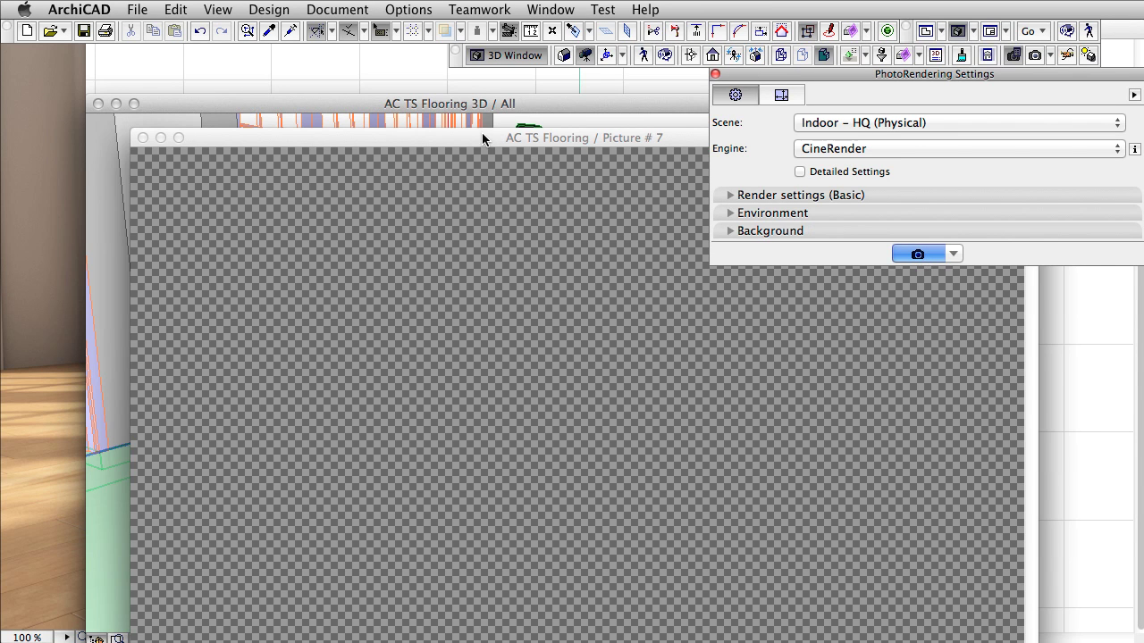
{"action": "left_click_drag", "start_coordinate": [482, 139], "coordinate": [364, 12]}
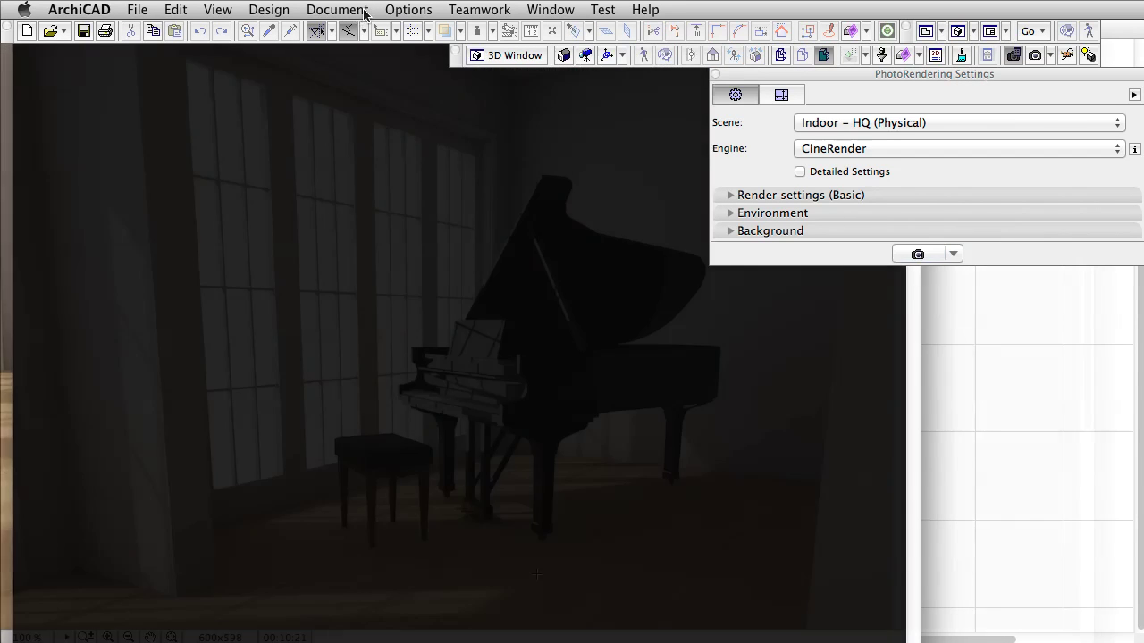
{"action": "left_click_drag", "start_coordinate": [540, 572], "coordinate": [556, 247]}
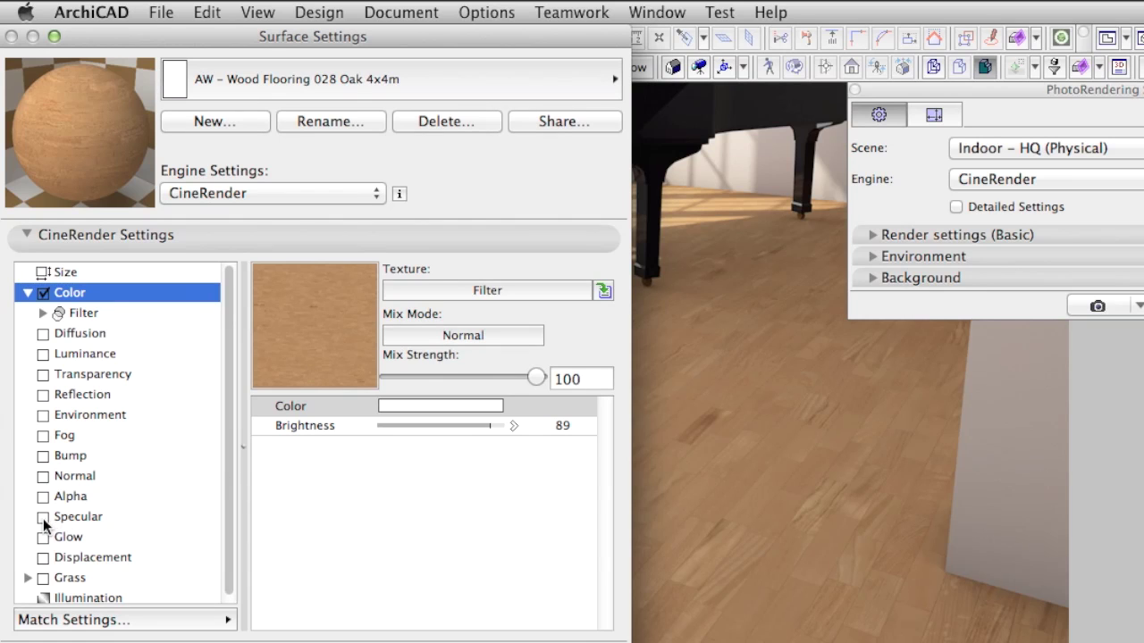
Enable Specular with width 70 and height 100, then re-render the piano room.
{"action": "left_click", "coordinate": [56, 520]}
{"action": "left_click", "coordinate": [794, 363]}
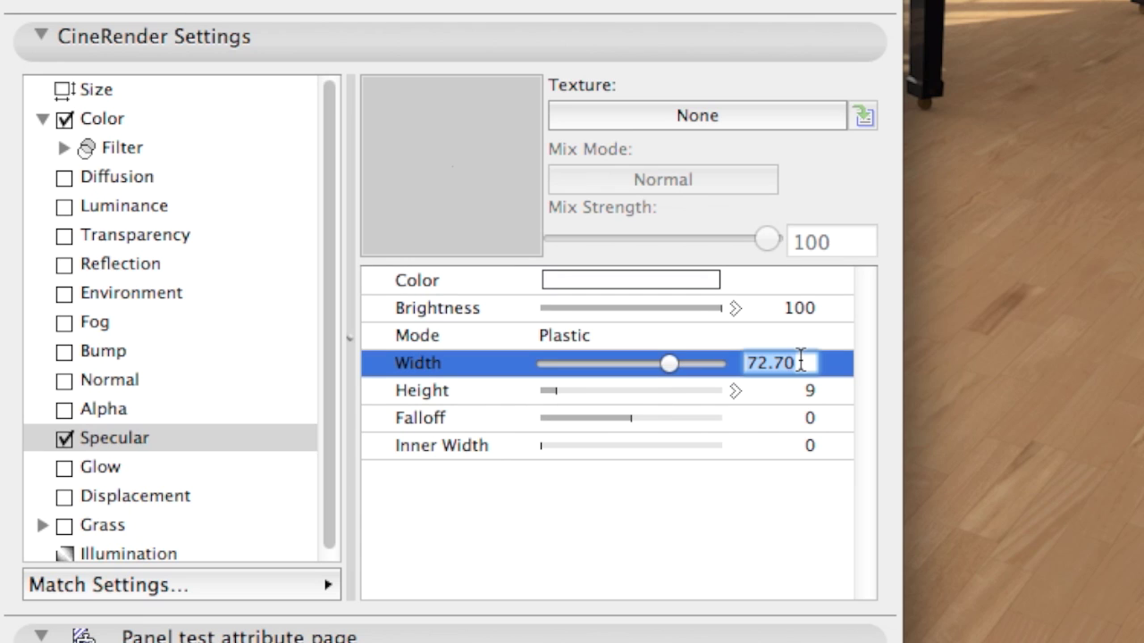
{"action": "type", "text": "70"}
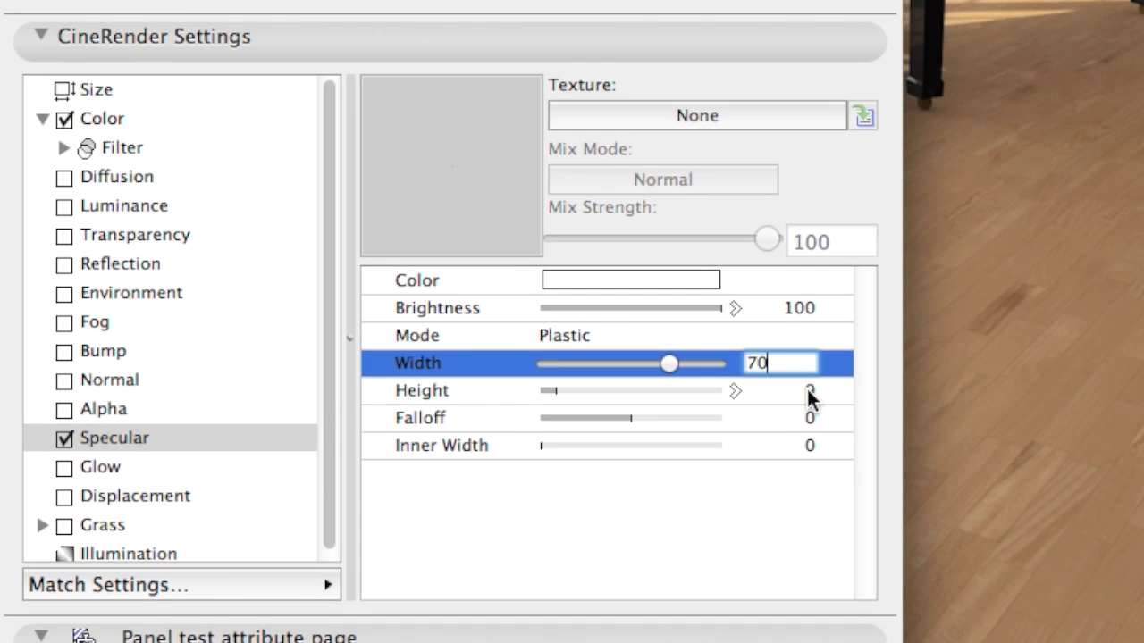
{"action": "key", "text": "Tab"}
{"action": "type", "text": "100"}
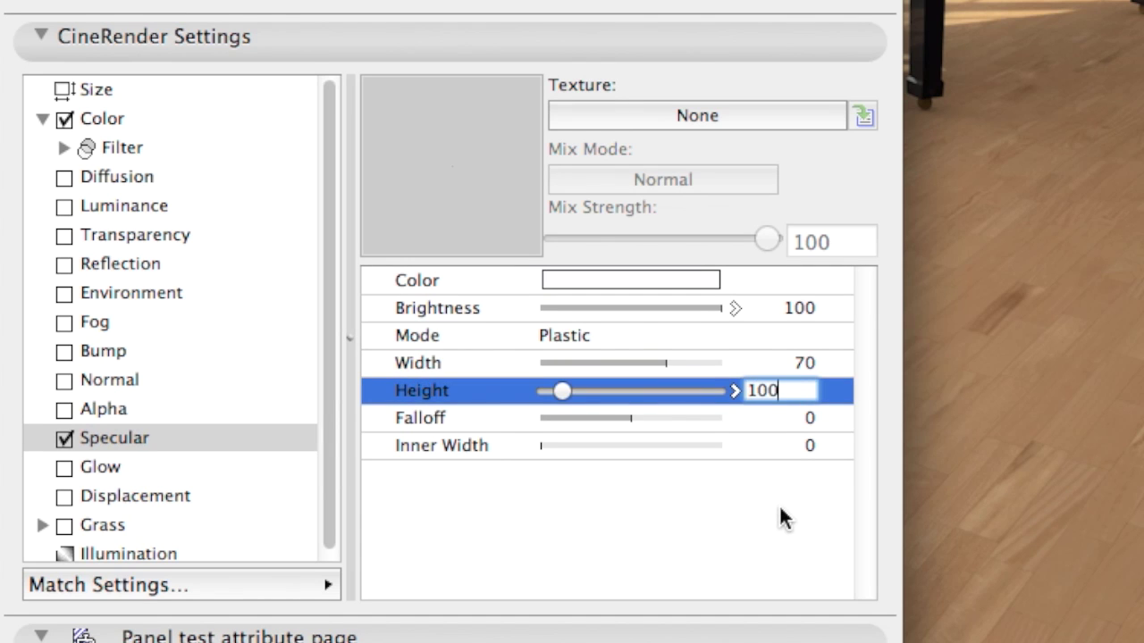
{"action": "key", "text": "Return"}
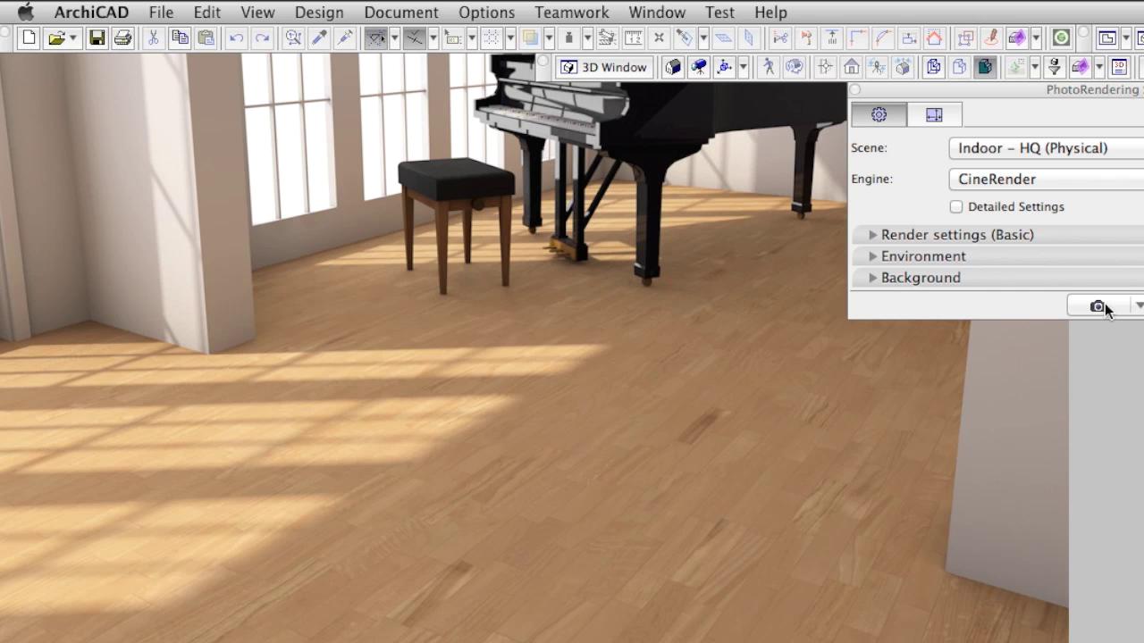
{"action": "left_click", "coordinate": [1099, 306]}
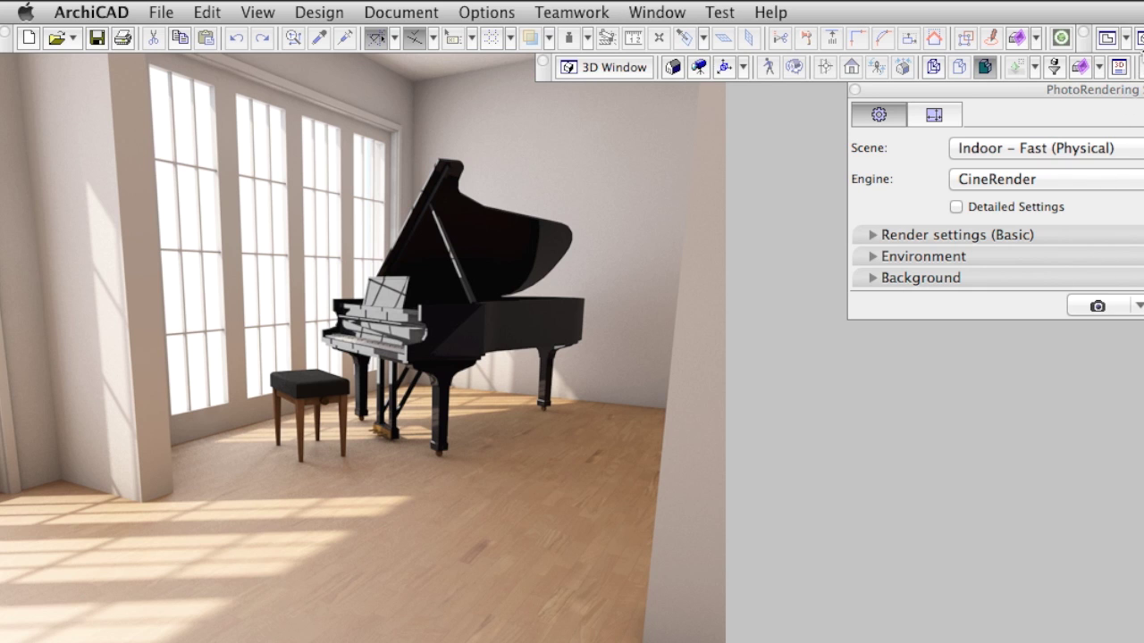
Switch to the AC TS – 127,127,127 surface and give its specular a Checkerboard texture.
{"action": "left_click", "coordinate": [1139, 67]}
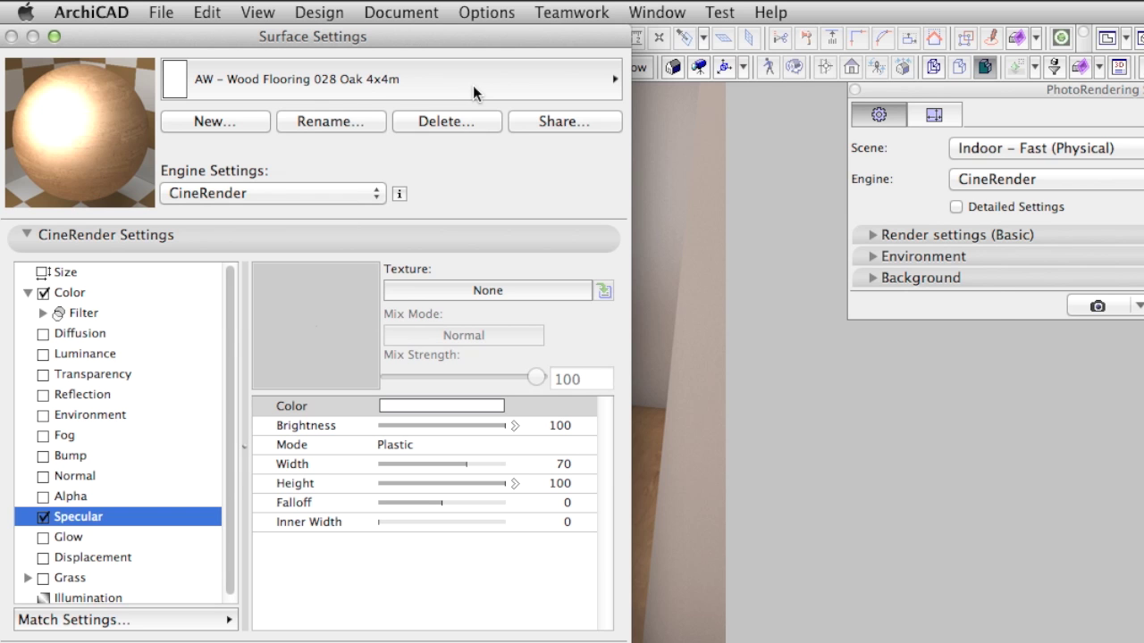
{"action": "left_click", "coordinate": [472, 85]}
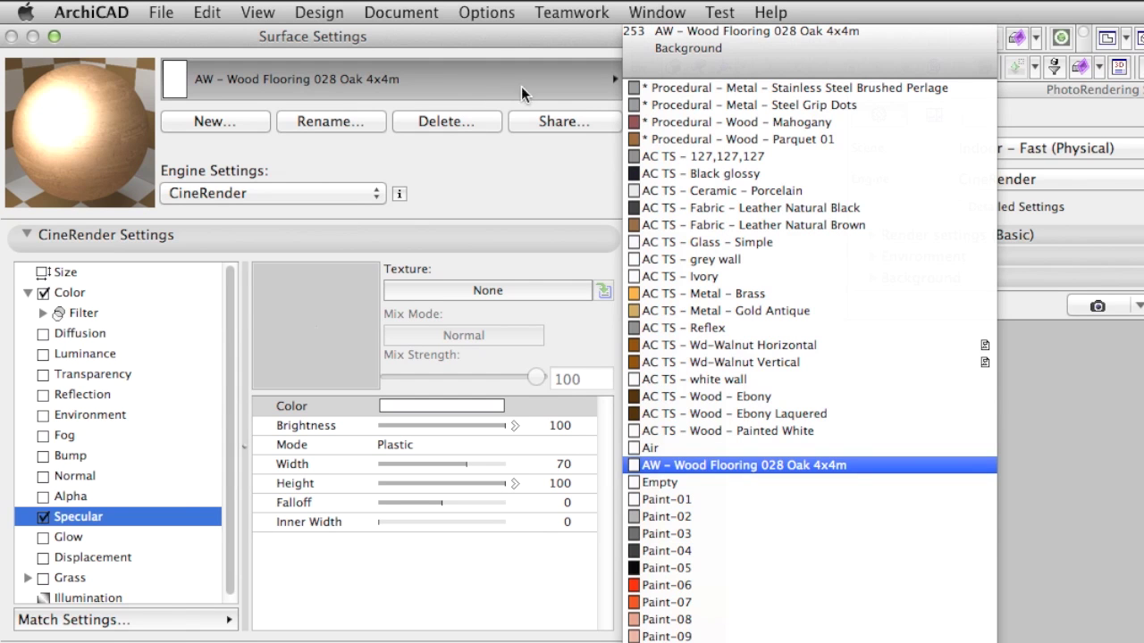
{"action": "left_click", "coordinate": [661, 156]}
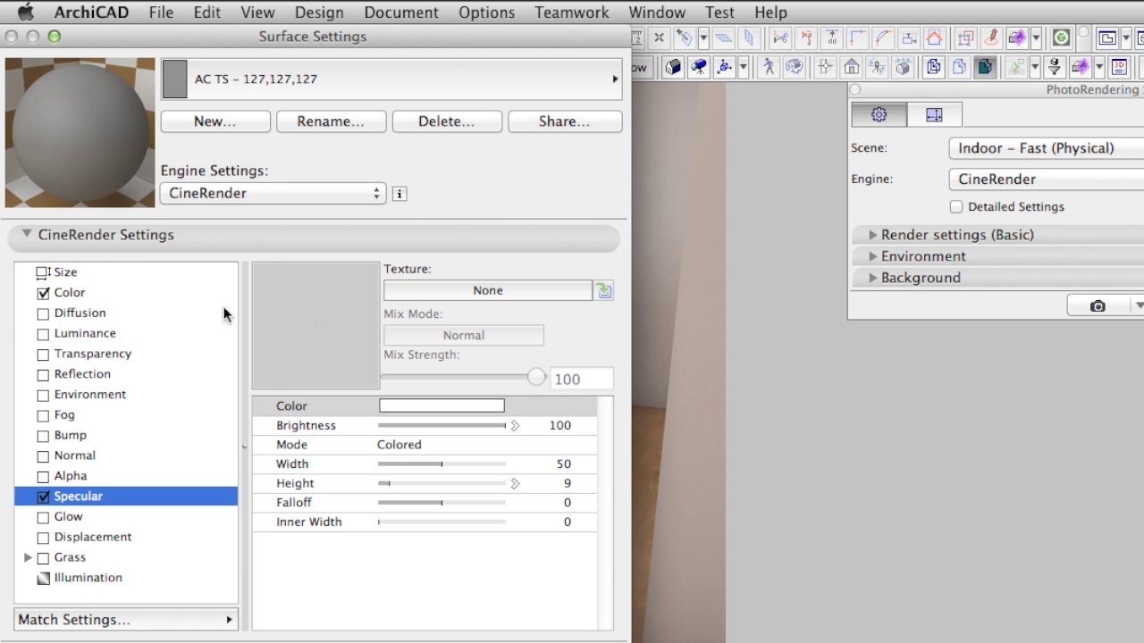
{"action": "left_click", "coordinate": [463, 290]}
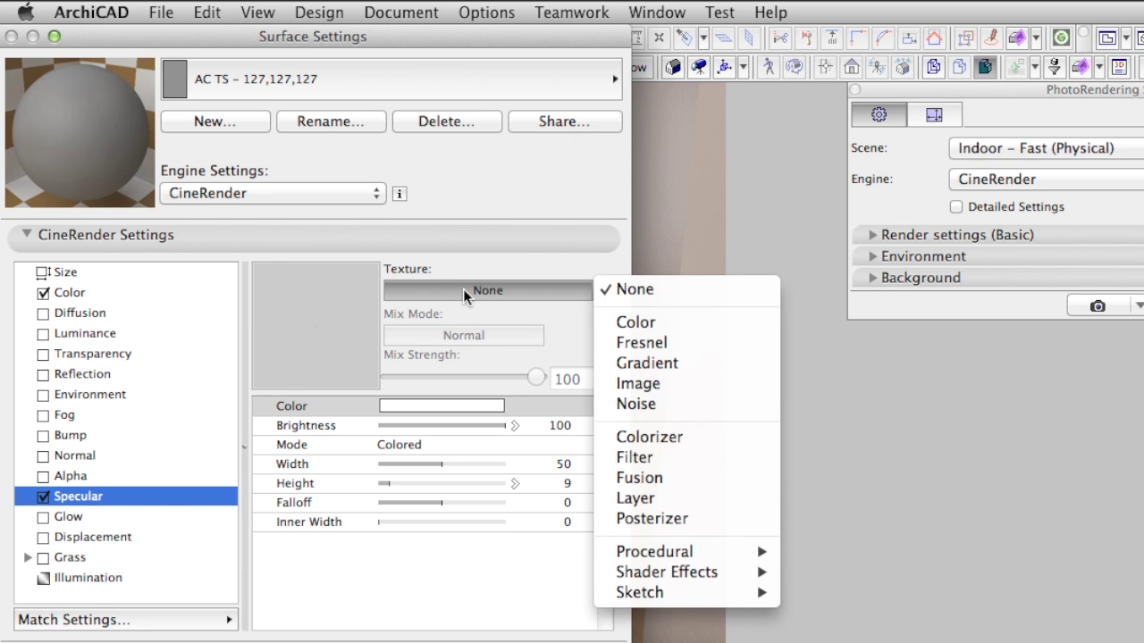
{"action": "mouse_move", "coordinate": [670, 551]}
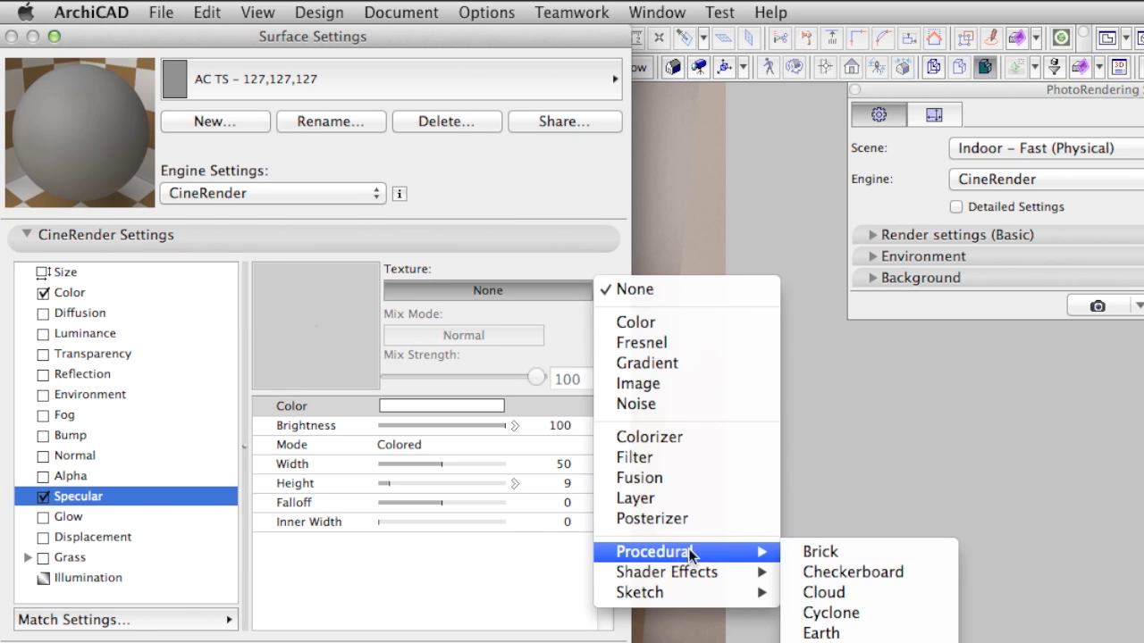
{"action": "left_click", "coordinate": [856, 575]}
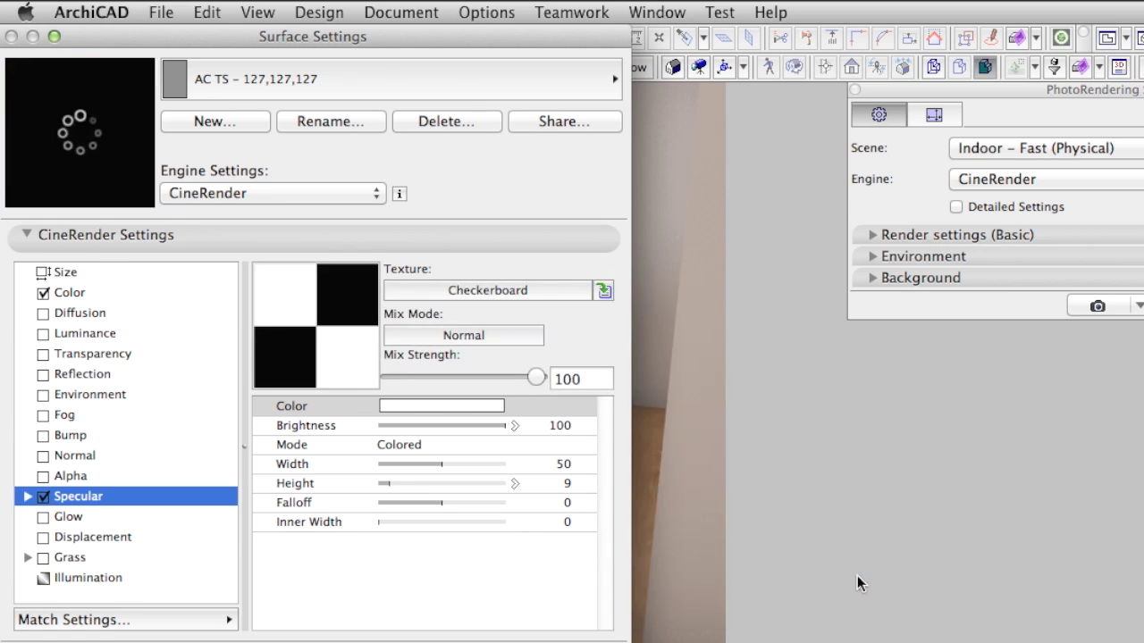
Set the Checkerboard specular height to 100 and width to 70.
{"action": "left_click", "coordinate": [573, 489]}
{"action": "type", "text": "100"}
{"action": "key", "text": "Return"}
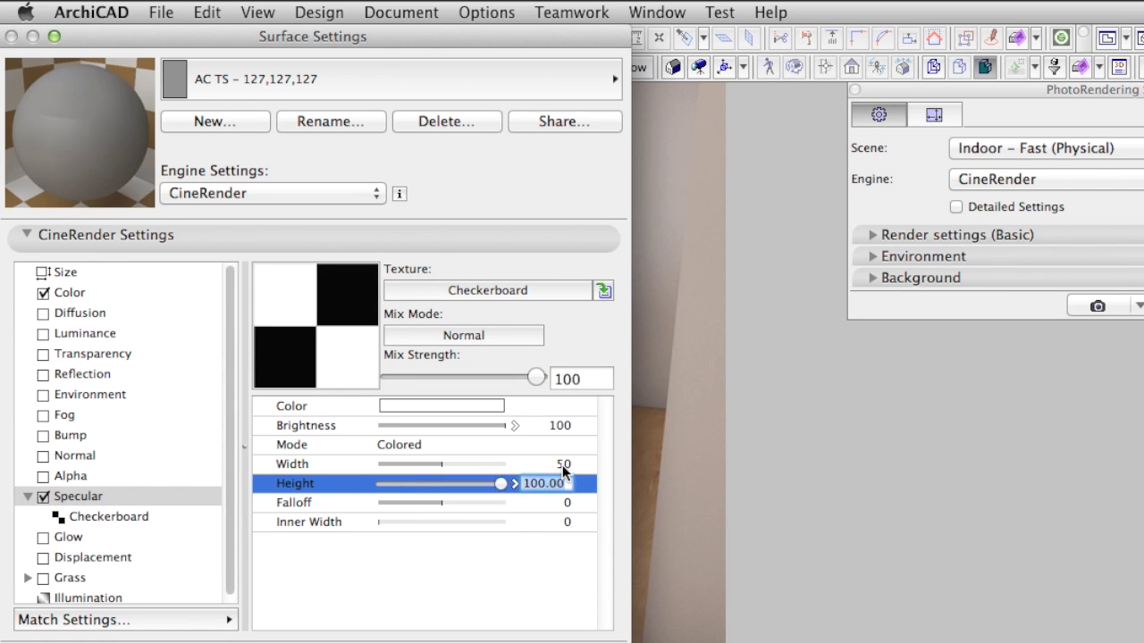
{"action": "left_click", "coordinate": [563, 464]}
{"action": "type", "text": "70"}
{"action": "key", "text": "Return"}
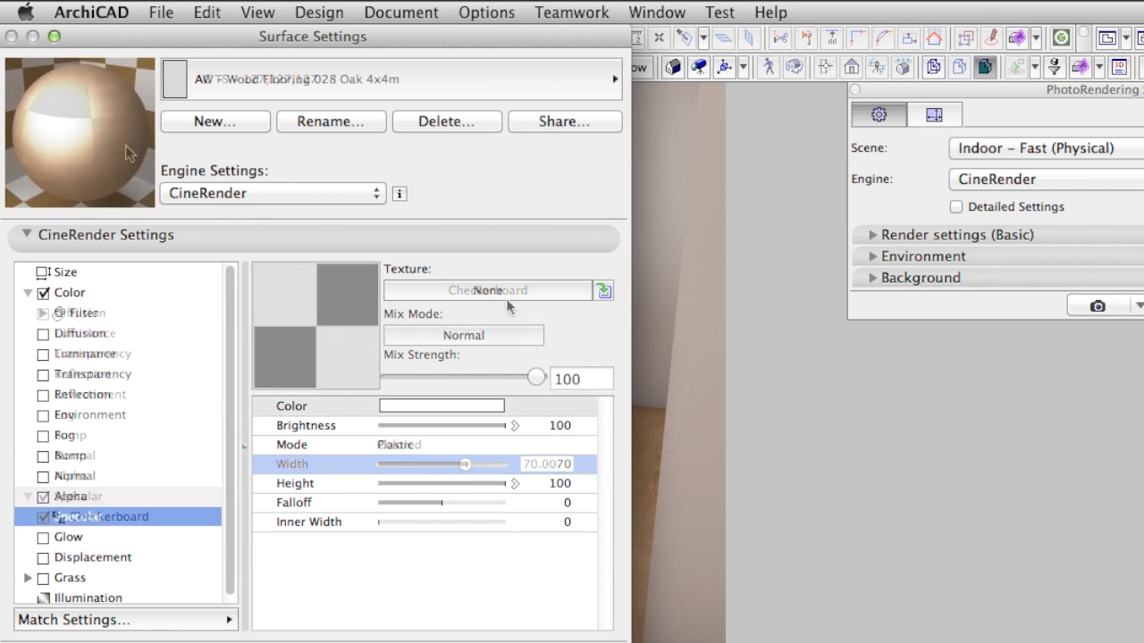
Give the oak specular channel an Image texture using wood-28_r.png from the Embedded Library.
{"action": "left_click", "coordinate": [511, 288]}
{"action": "left_click", "coordinate": [690, 384]}
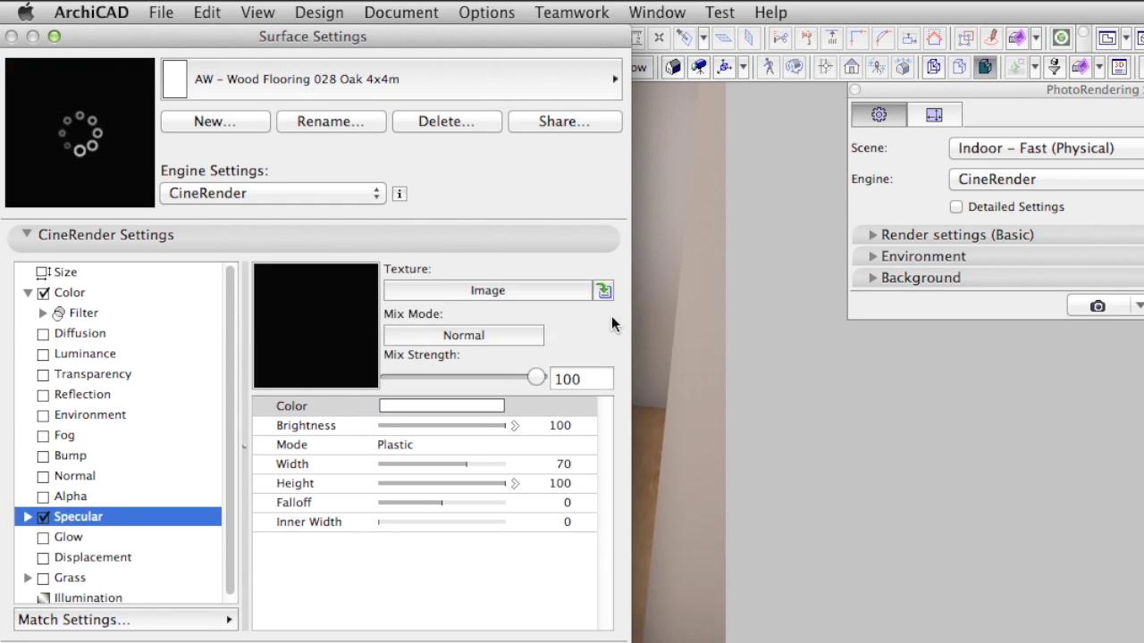
{"action": "left_click", "coordinate": [597, 378]}
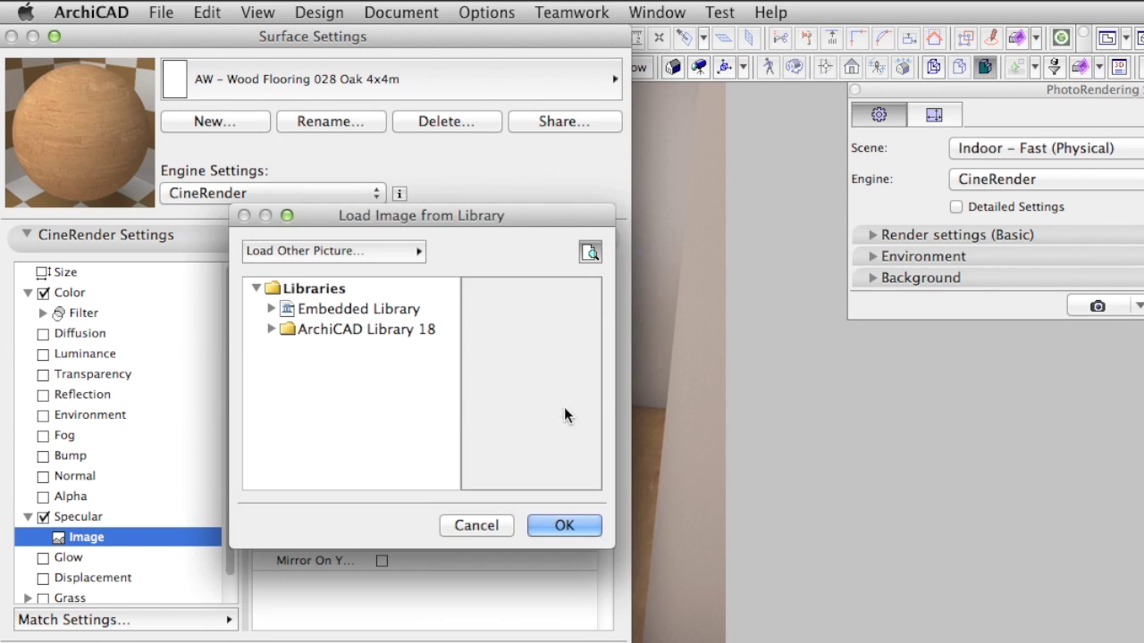
{"action": "left_click", "coordinate": [271, 308]}
{"action": "left_click", "coordinate": [364, 329]}
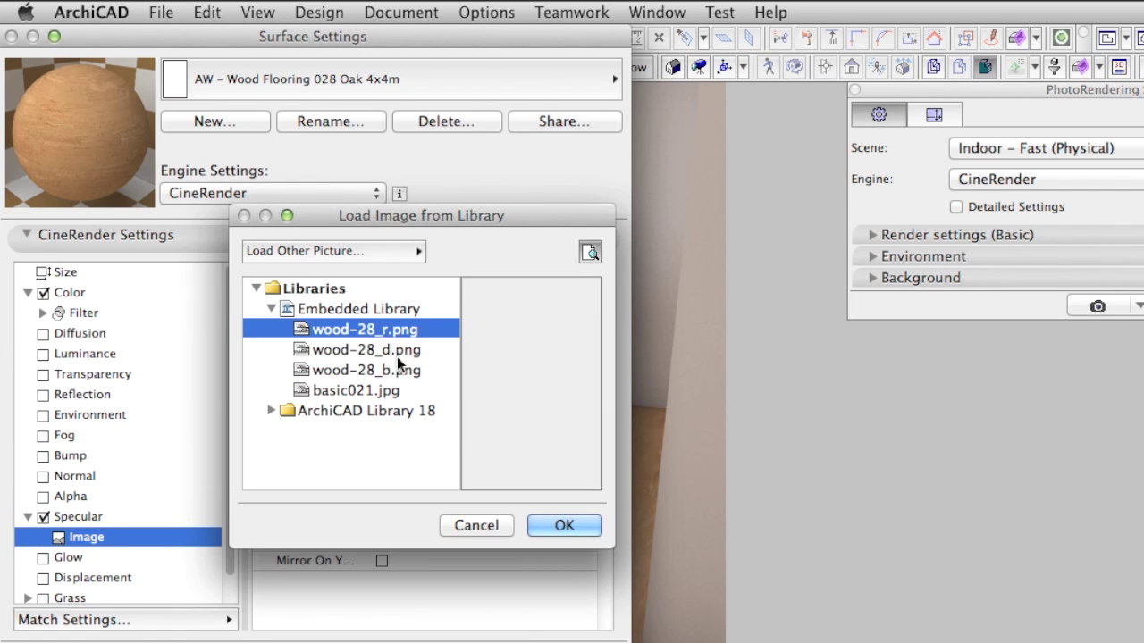
{"action": "left_click", "coordinate": [564, 526]}
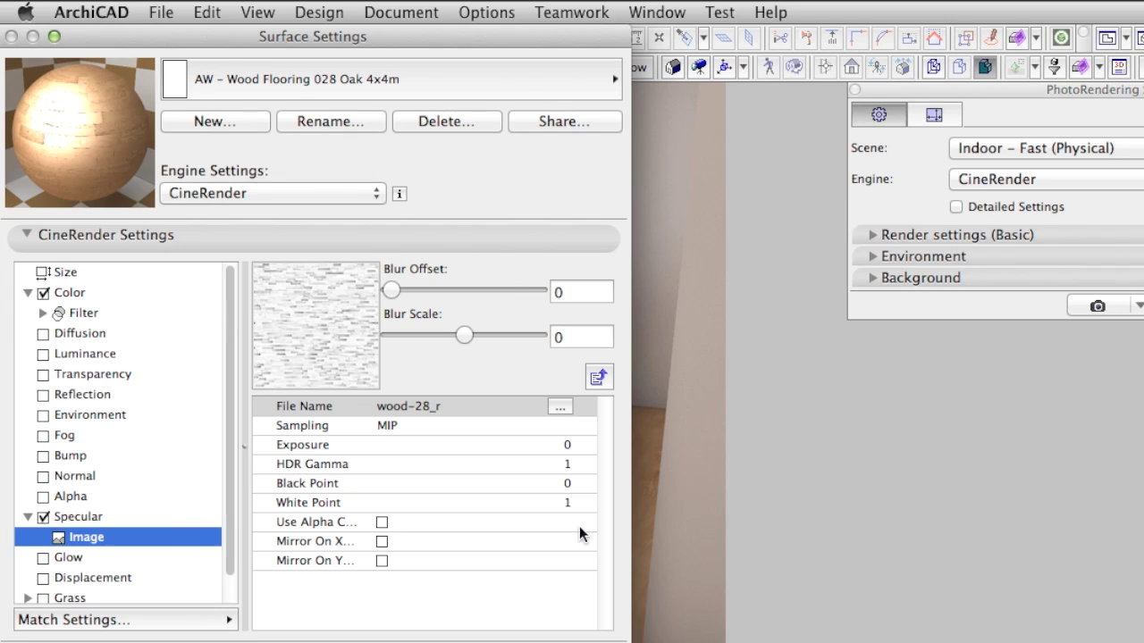
{"action": "left_click", "coordinate": [161, 521]}
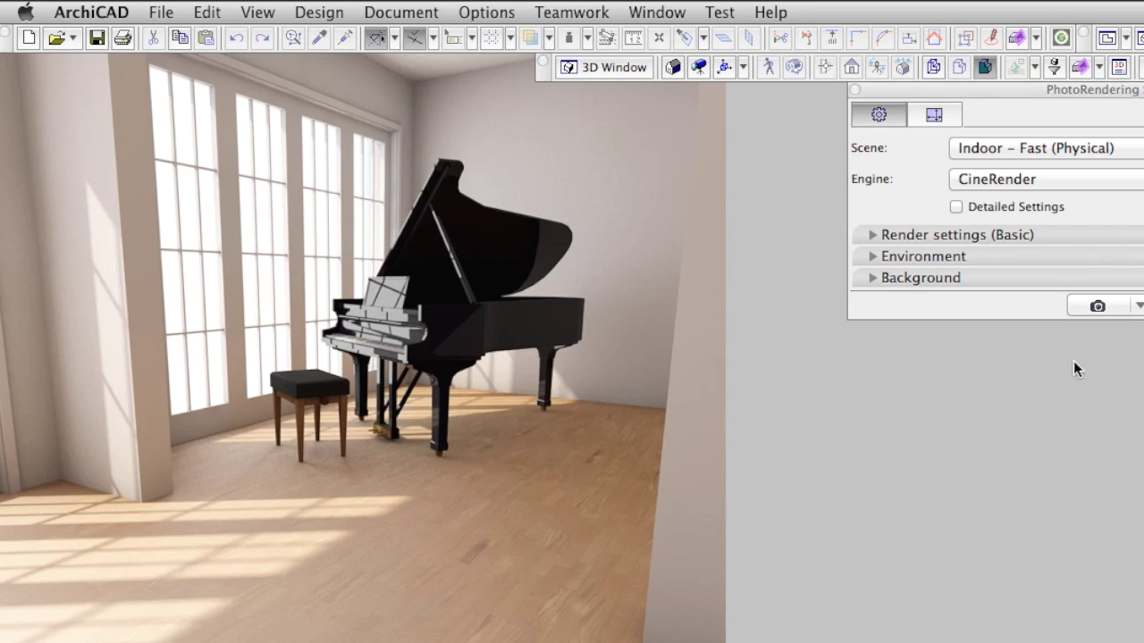
Render the room, then marquee-render patches of the floor to review its sheen.
{"action": "left_click", "coordinate": [1107, 309]}
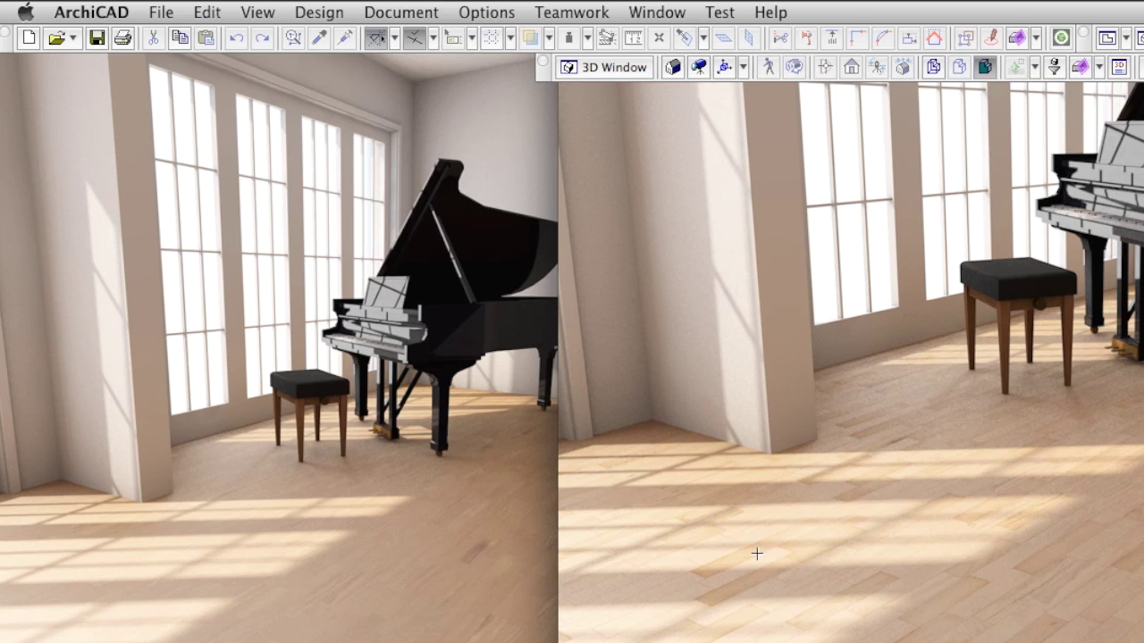
{"action": "left_click_drag", "start_coordinate": [792, 522], "coordinate": [676, 625]}
{"action": "key", "text": "Escape"}
{"action": "left_click_drag", "start_coordinate": [1064, 636], "coordinate": [935, 642]}
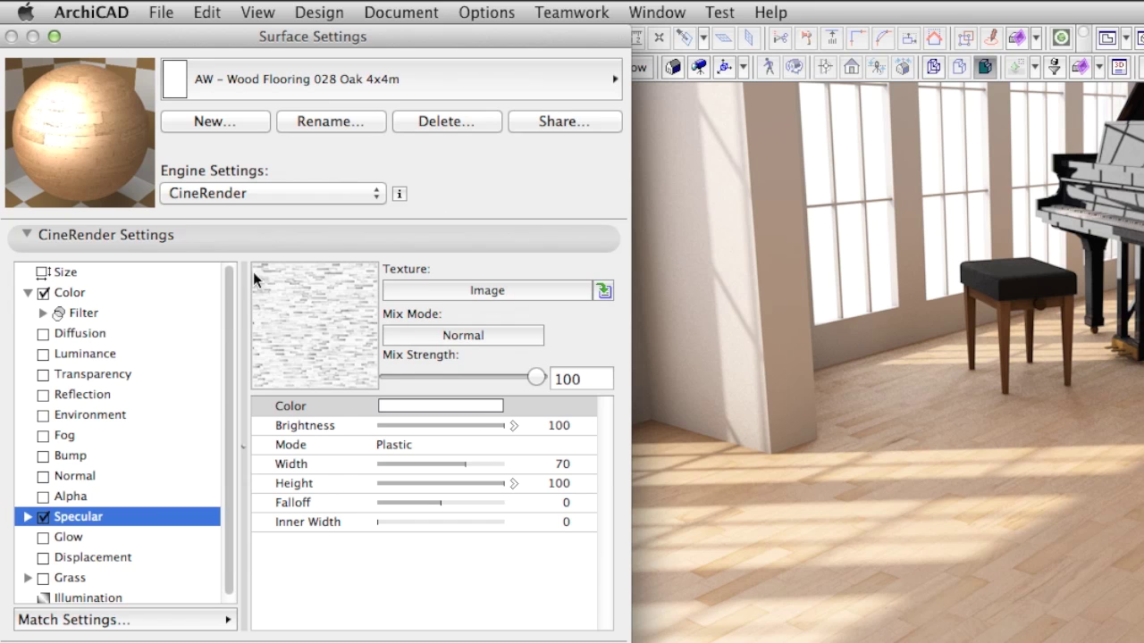
Turn on Reflection with an Image texture set to wood-28_r.png from the Embedded Library.
{"action": "left_click", "coordinate": [42, 394]}
{"action": "left_click", "coordinate": [467, 292]}
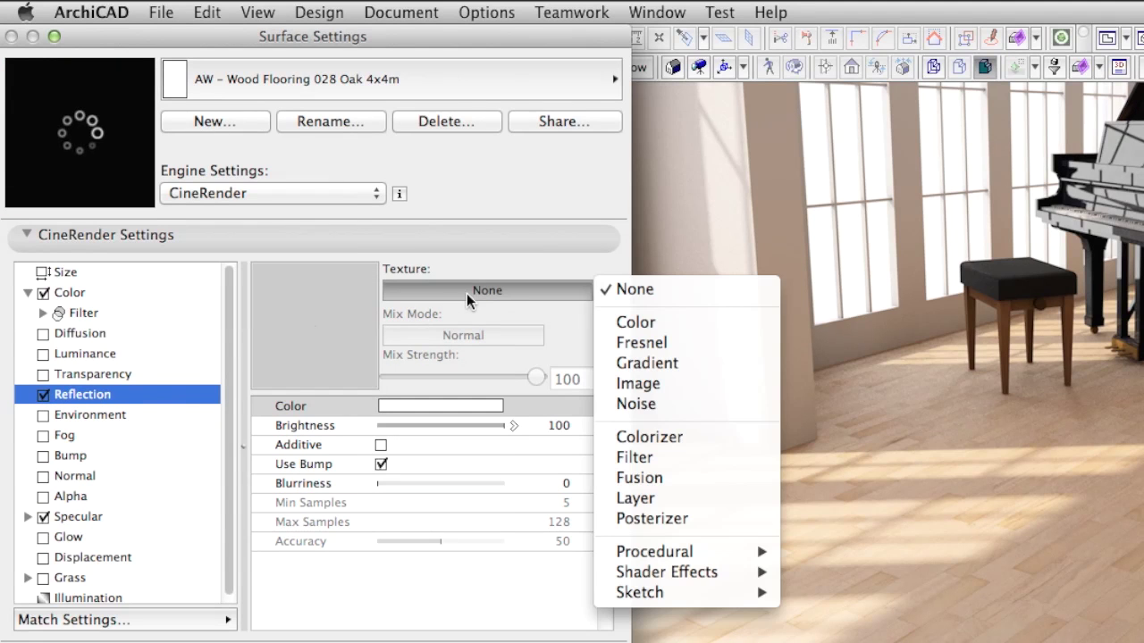
{"action": "left_click", "coordinate": [681, 384]}
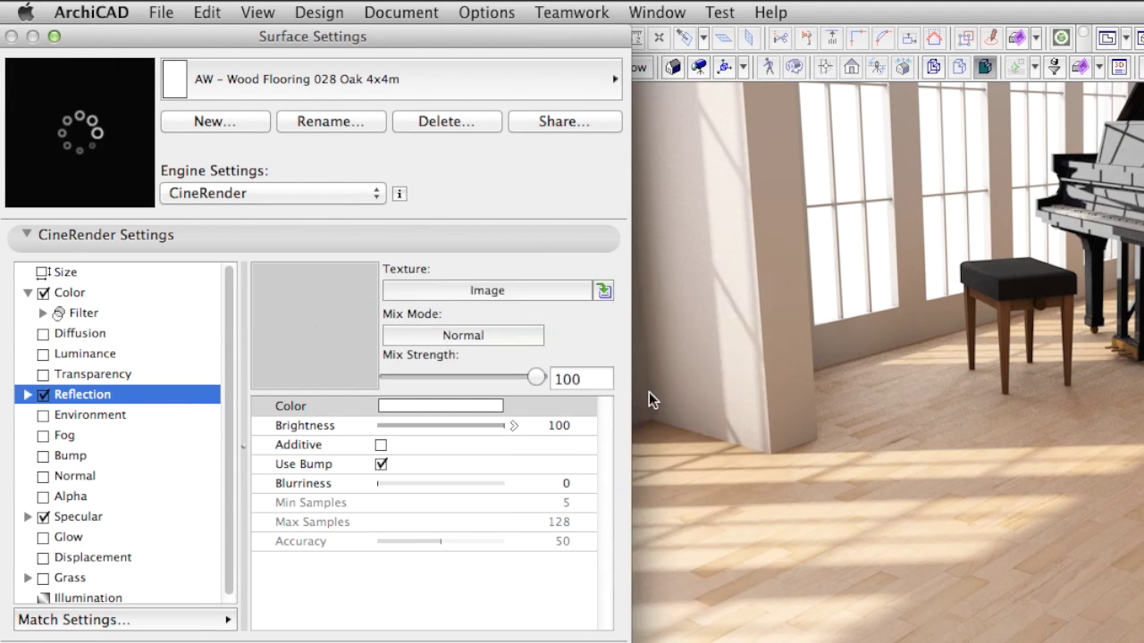
{"action": "left_click", "coordinate": [28, 394]}
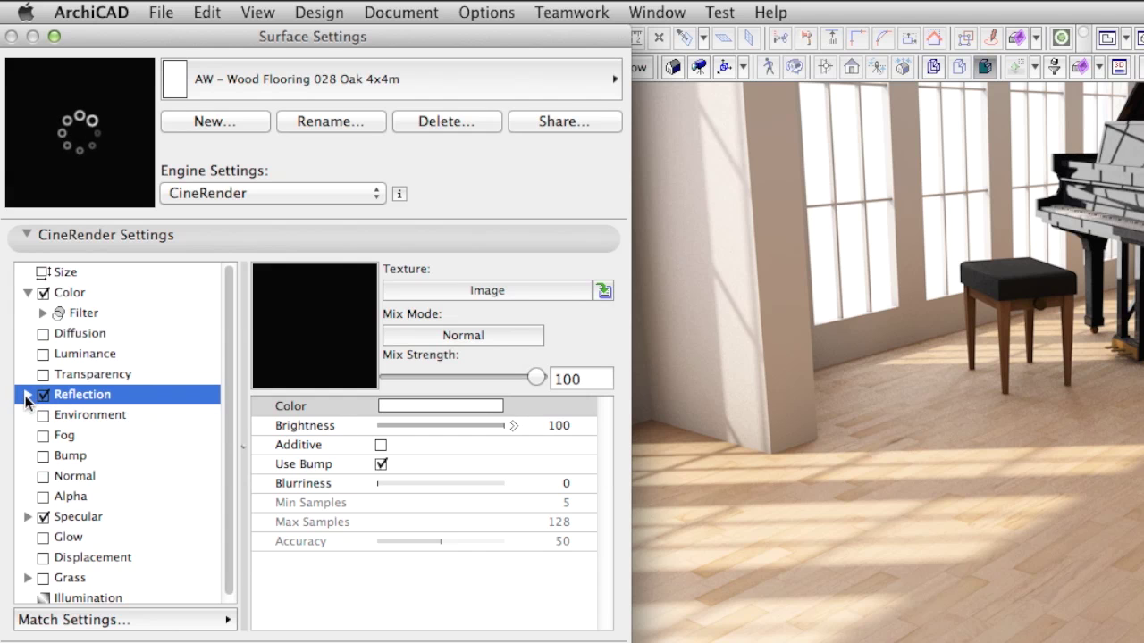
{"action": "left_click", "coordinate": [92, 415]}
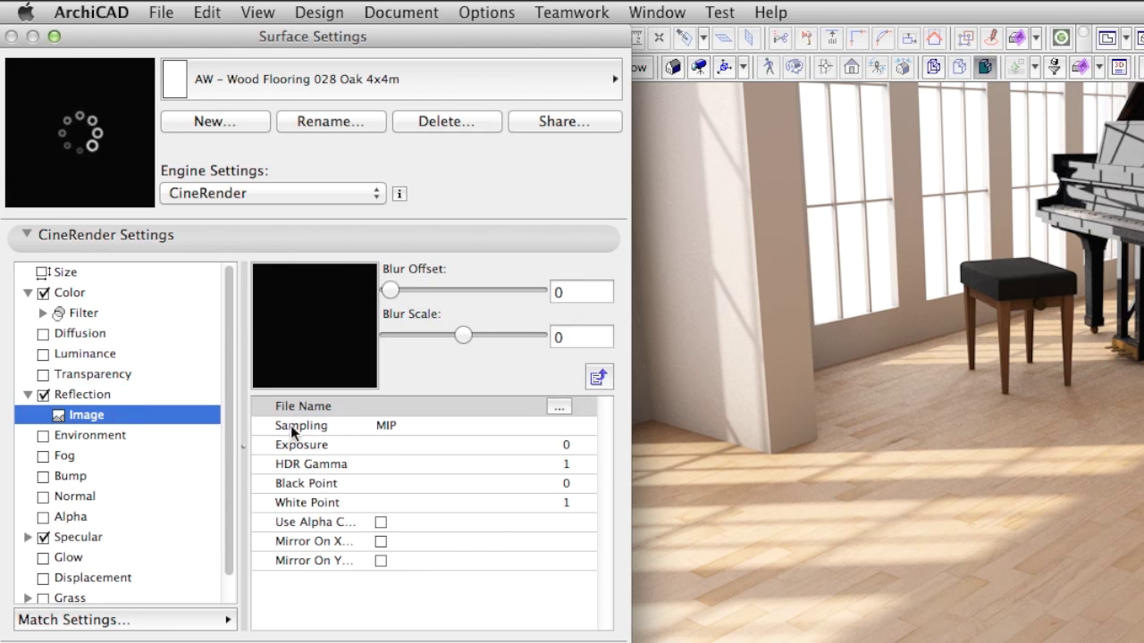
{"action": "left_click", "coordinate": [561, 407]}
{"action": "left_click", "coordinate": [271, 308]}
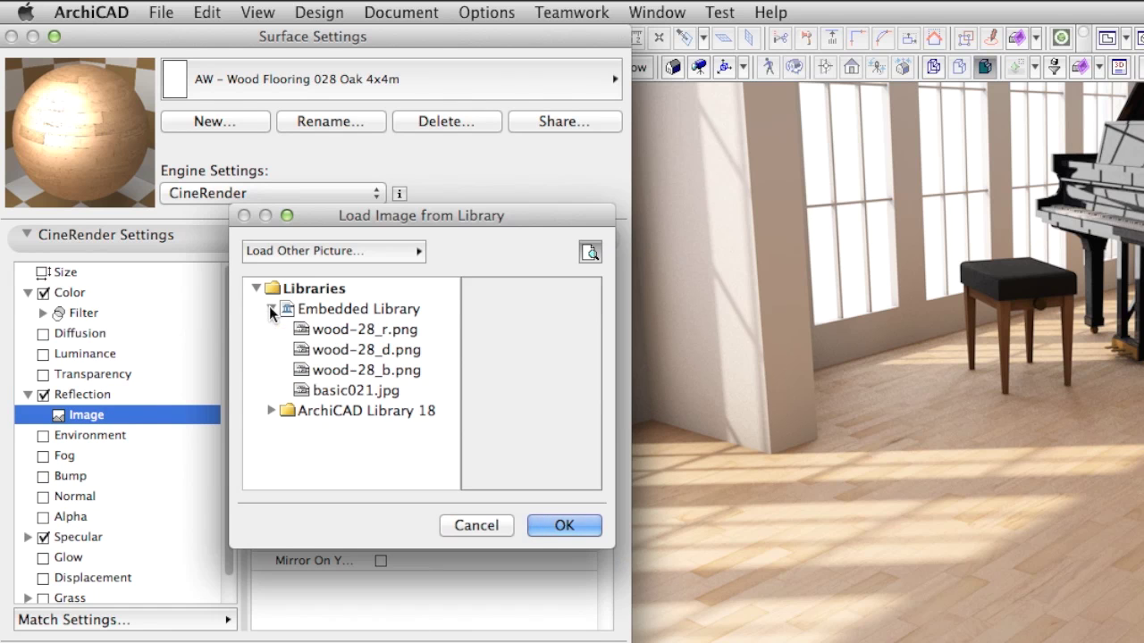
{"action": "left_click", "coordinate": [339, 333]}
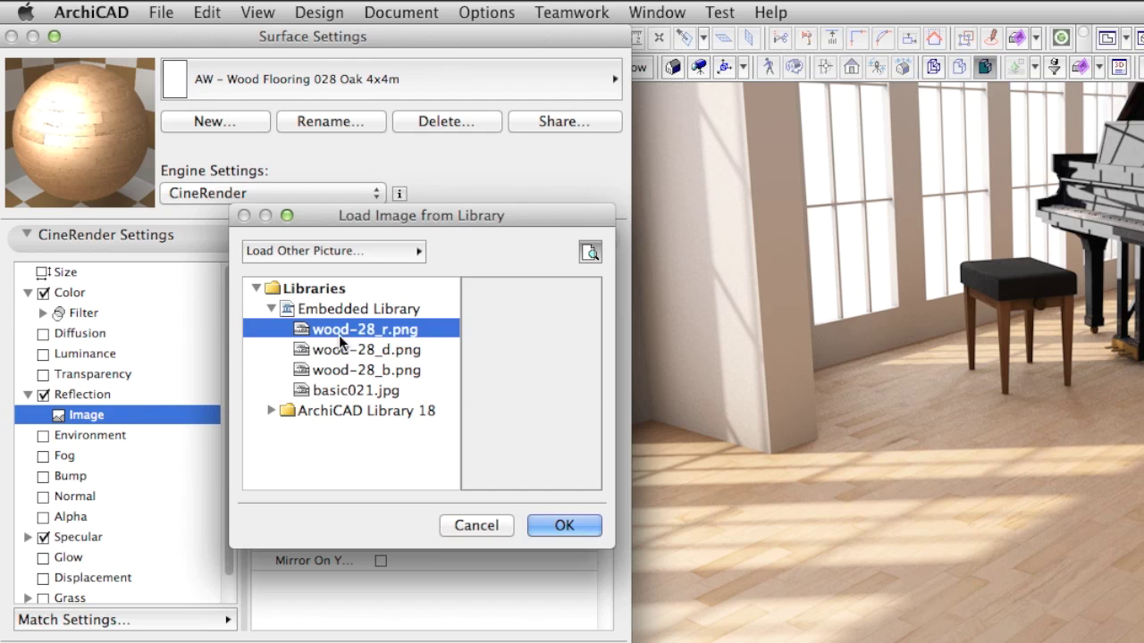
{"action": "left_click", "coordinate": [582, 527]}
{"action": "left_click", "coordinate": [147, 394]}
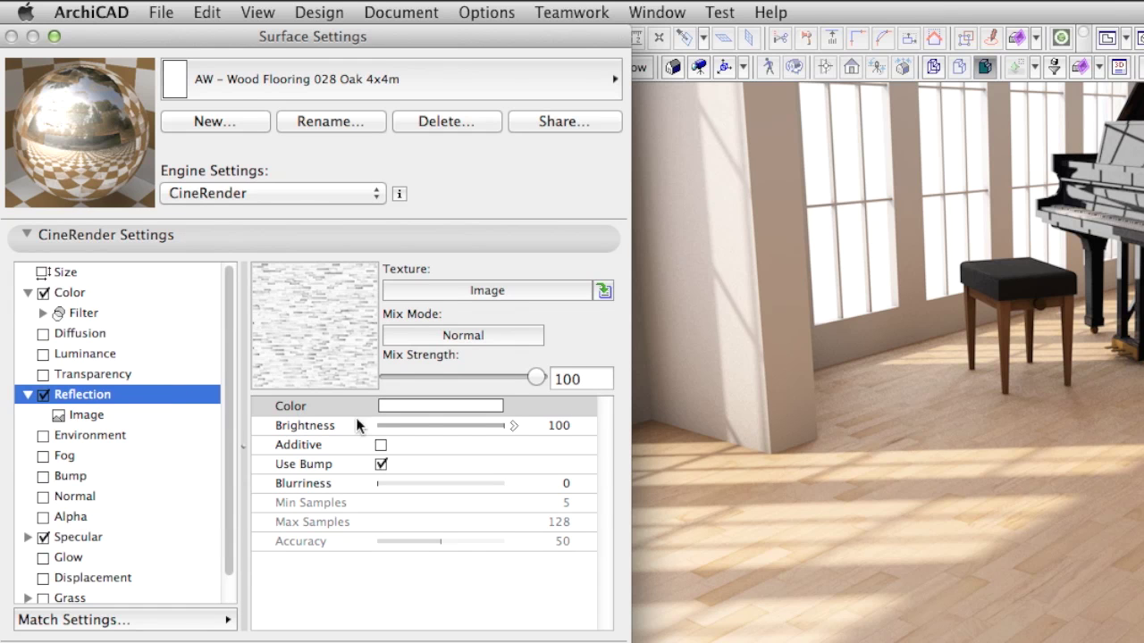
Set the reflection brightness to 20 and marquee-render floor regions to check the gloss.
{"action": "double_click", "coordinate": [562, 426]}
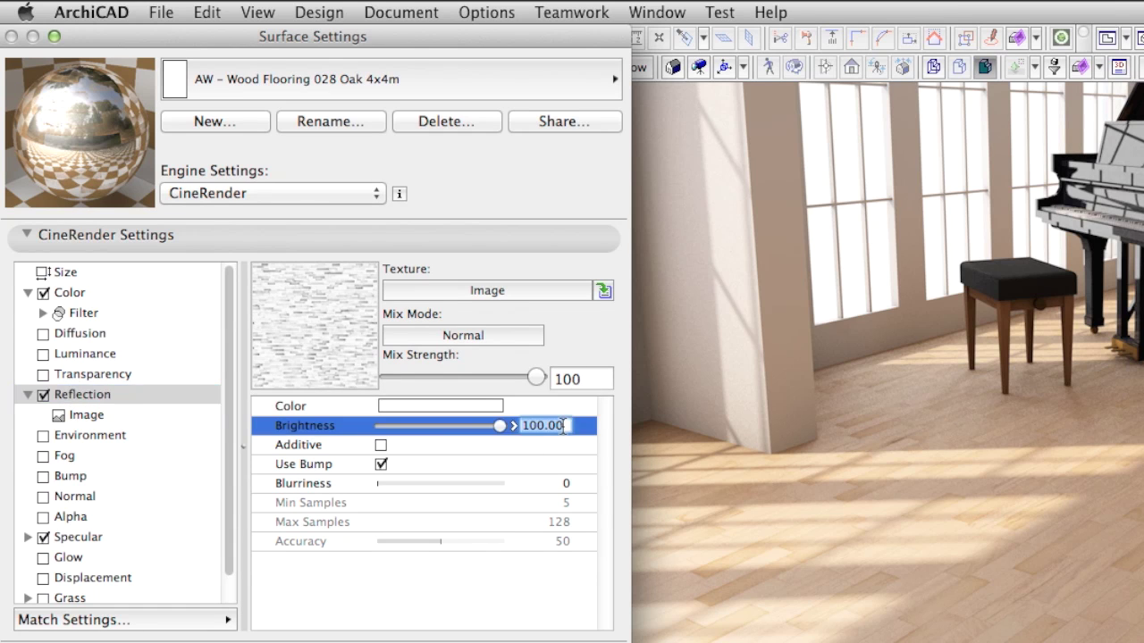
{"action": "type", "text": "20"}
{"action": "key", "text": "Return"}
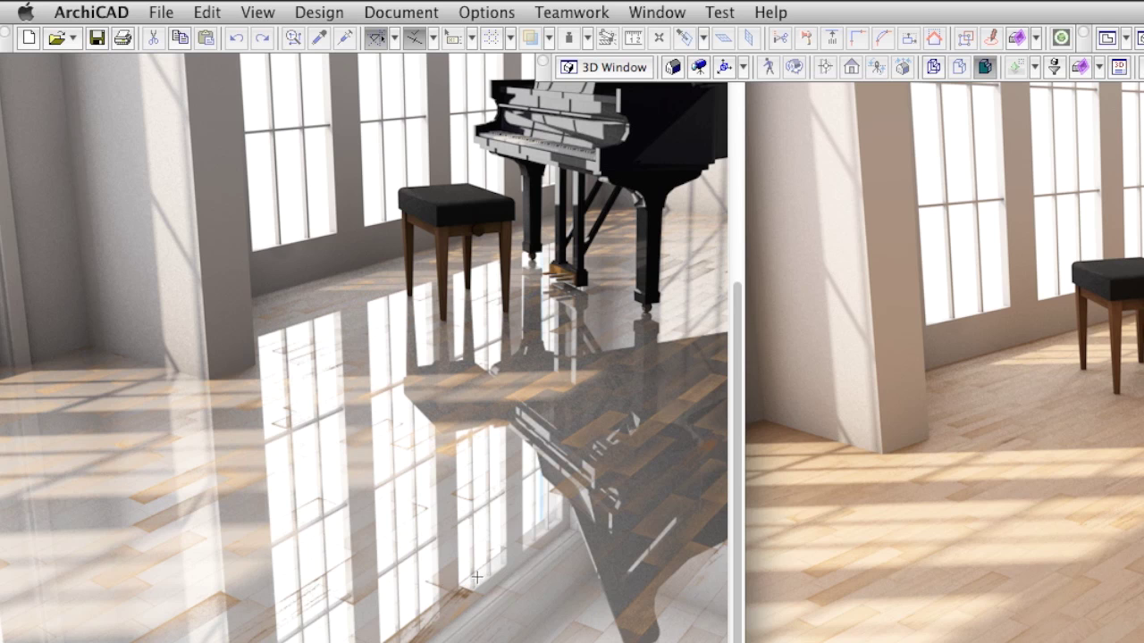
{"action": "left_click_drag", "start_coordinate": [476, 578], "coordinate": [377, 642]}
{"action": "left_click", "coordinate": [260, 590]}
{"action": "left_click_drag", "start_coordinate": [240, 642], "coordinate": [409, 452]}
Set the oak floor's reflection mix mode to Multiply and turn off the Specular channel.
{"action": "double_click", "coordinate": [108, 439]}
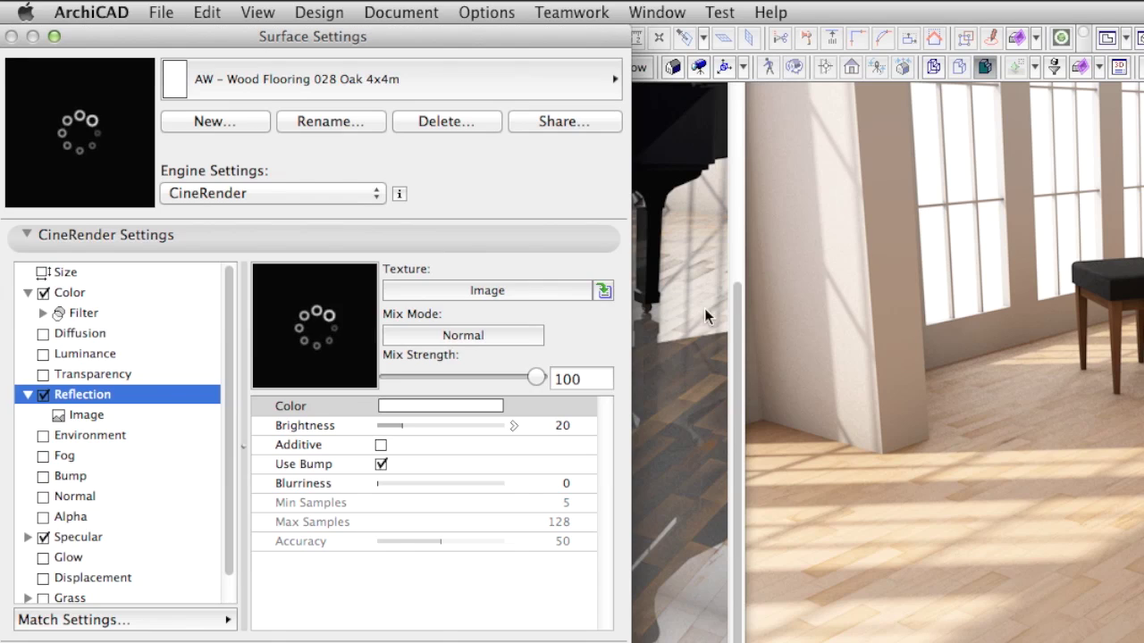
{"action": "left_click", "coordinate": [500, 334]}
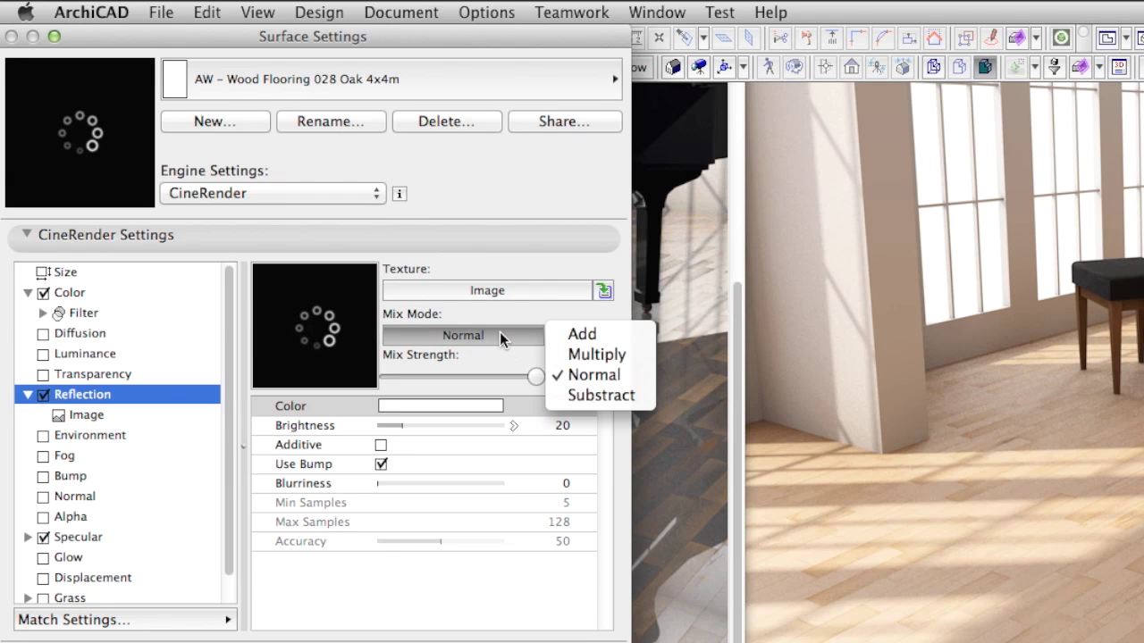
{"action": "left_click", "coordinate": [639, 357]}
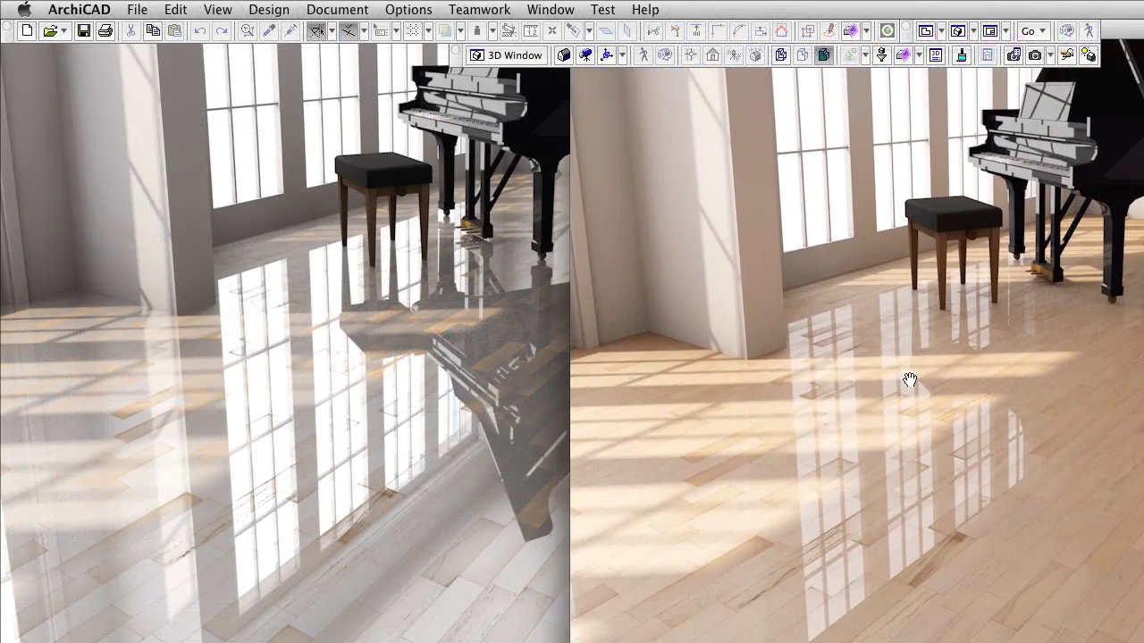
{"action": "left_click_drag", "start_coordinate": [909, 380], "coordinate": [914, 316]}
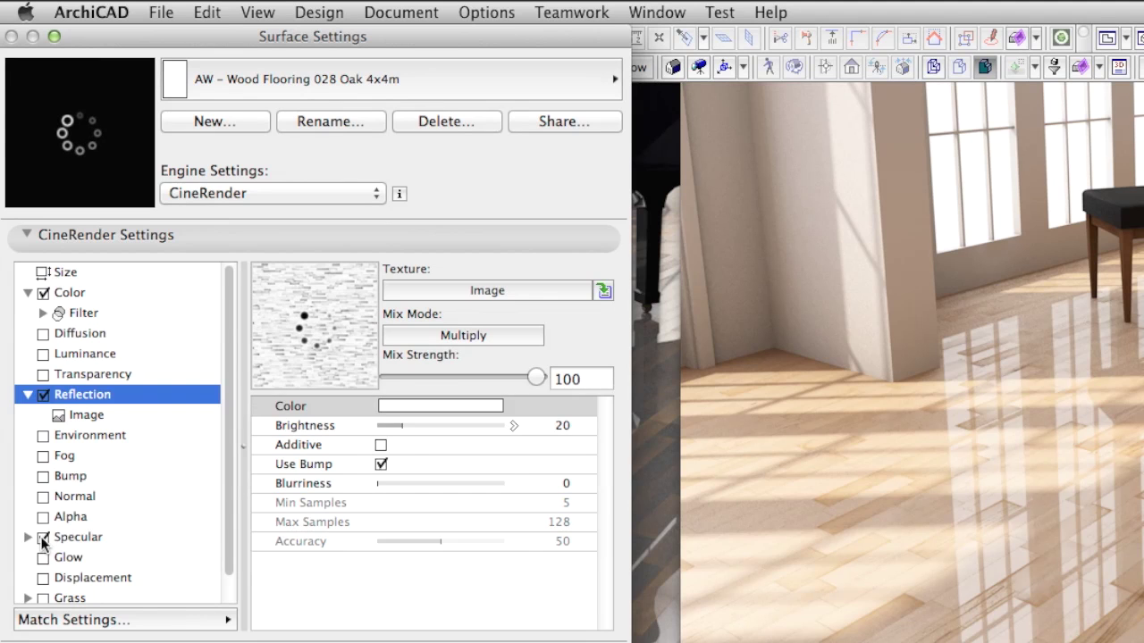
{"action": "left_click", "coordinate": [41, 537]}
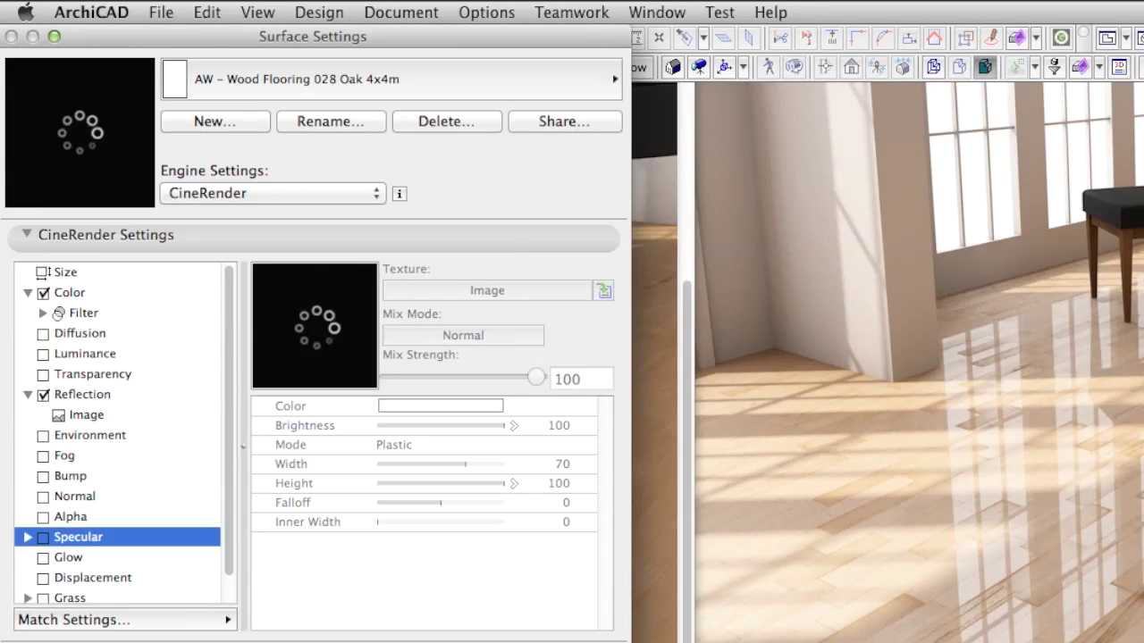
Set the oak surface's reflection blurriness to 20.
{"action": "left_click", "coordinate": [134, 398]}
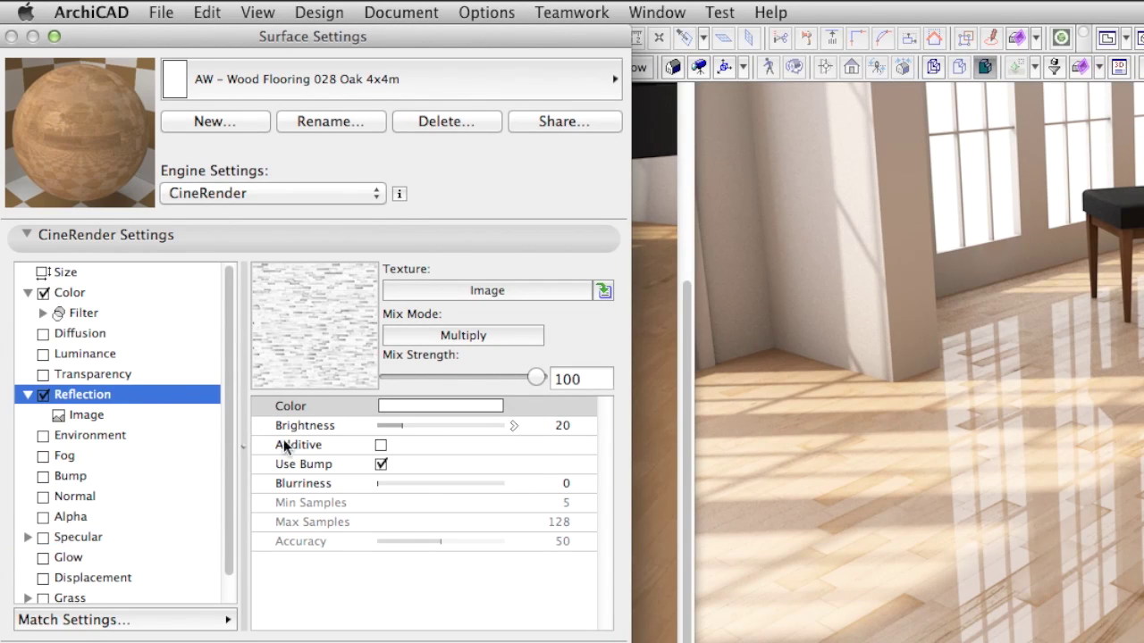
{"action": "left_click", "coordinate": [565, 483]}
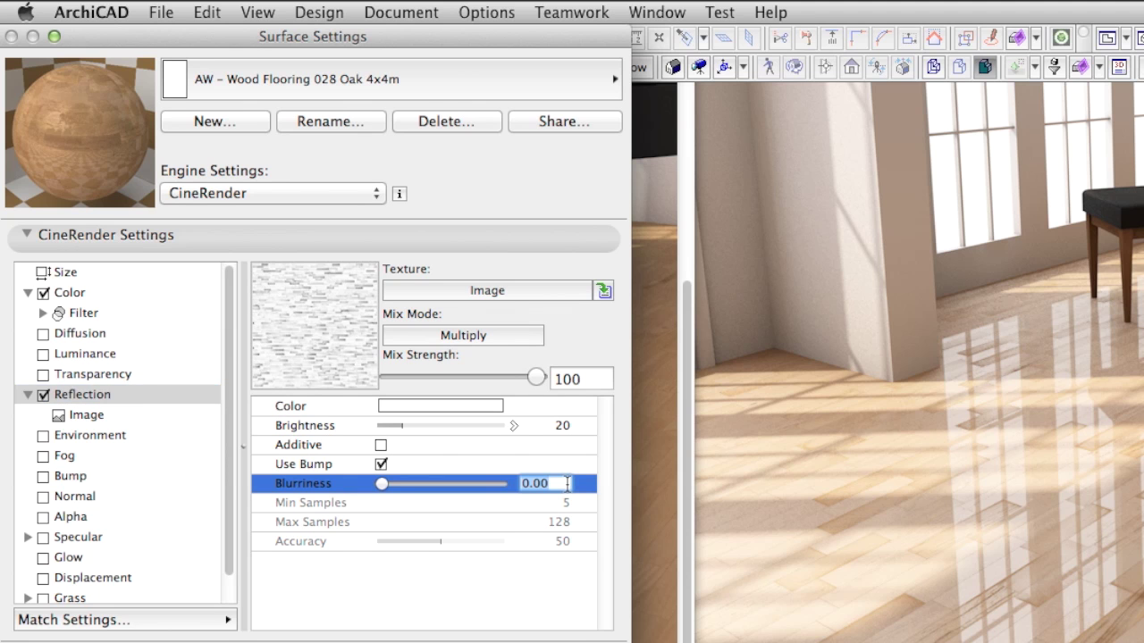
{"action": "type", "text": "20"}
{"action": "key", "text": "Return"}
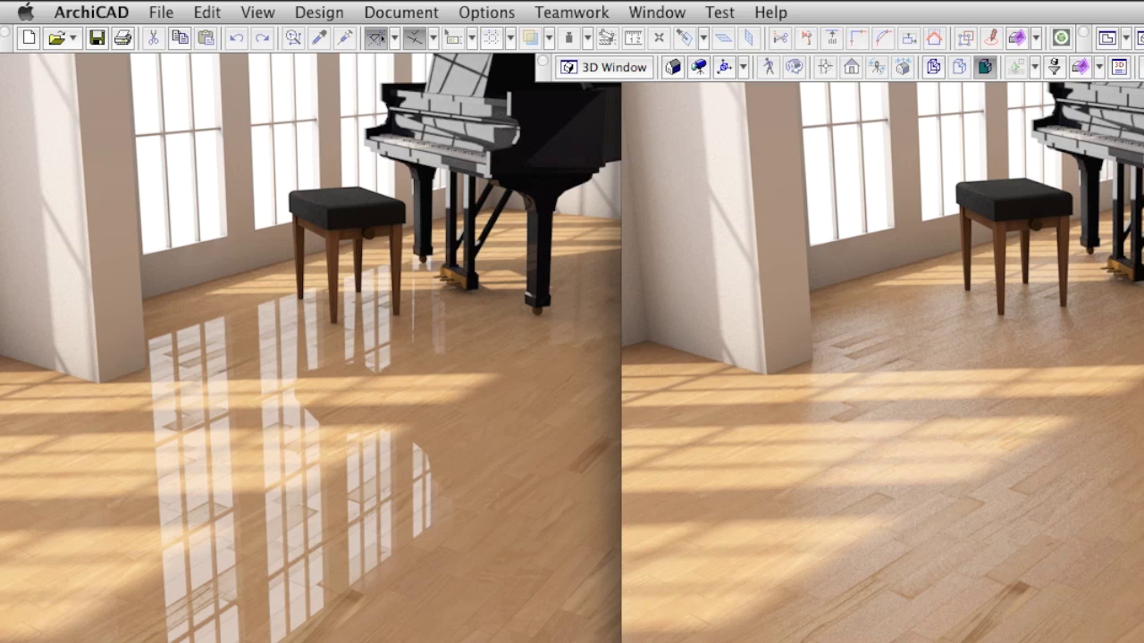
Marquee-render a region of the floor to compare the softened reflections.
{"action": "left_click_drag", "start_coordinate": [1142, 641], "coordinate": [801, 305]}
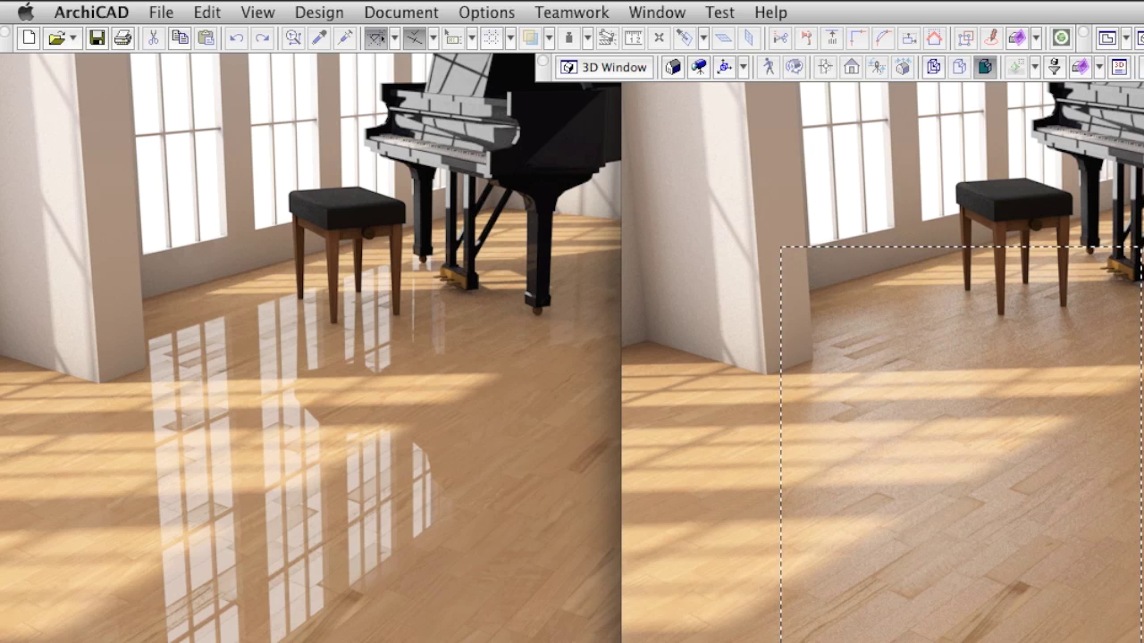
{"action": "key", "text": "super+Tab"}
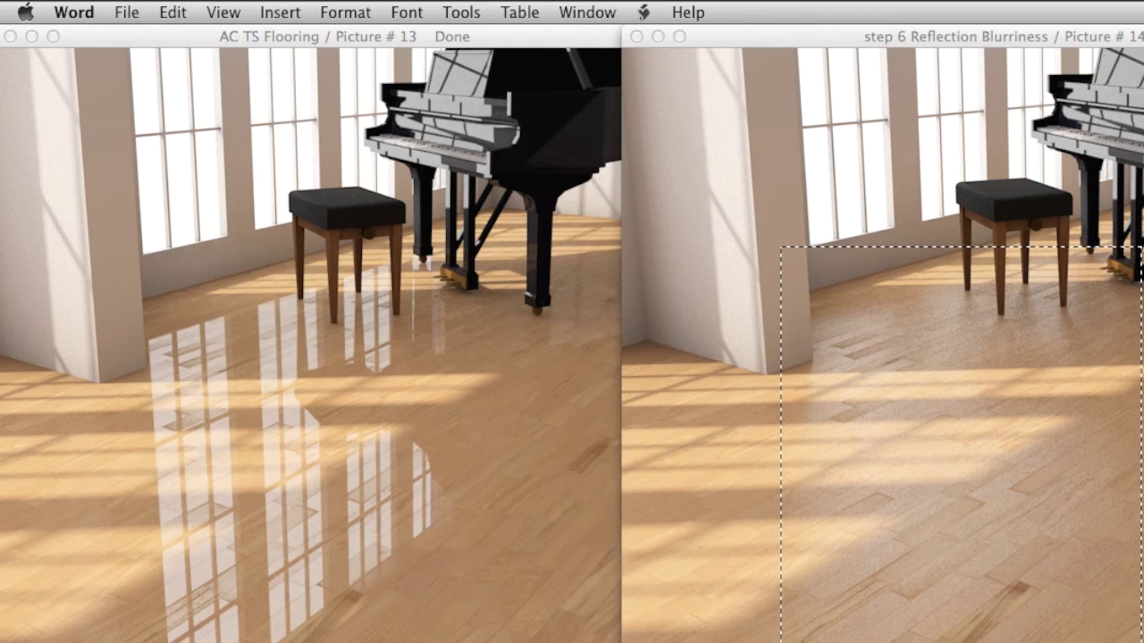
{"action": "key", "text": "super+Tab"}
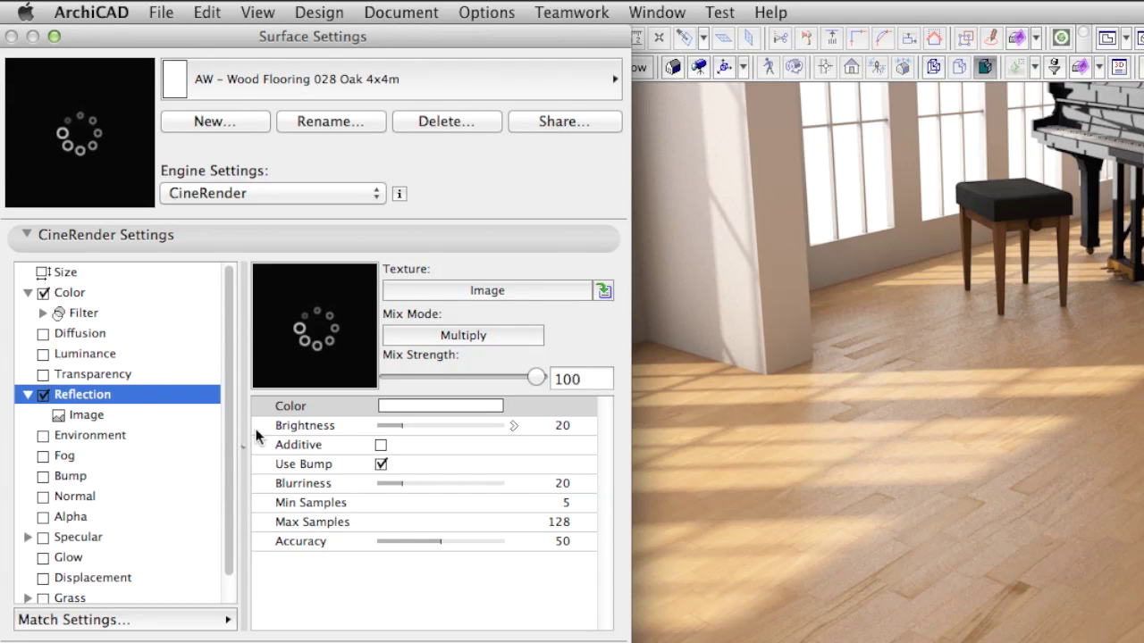
Turn on Bump using the wood-28_b.png image from the Embedded Library at strength 20.
{"action": "left_click", "coordinate": [49, 479]}
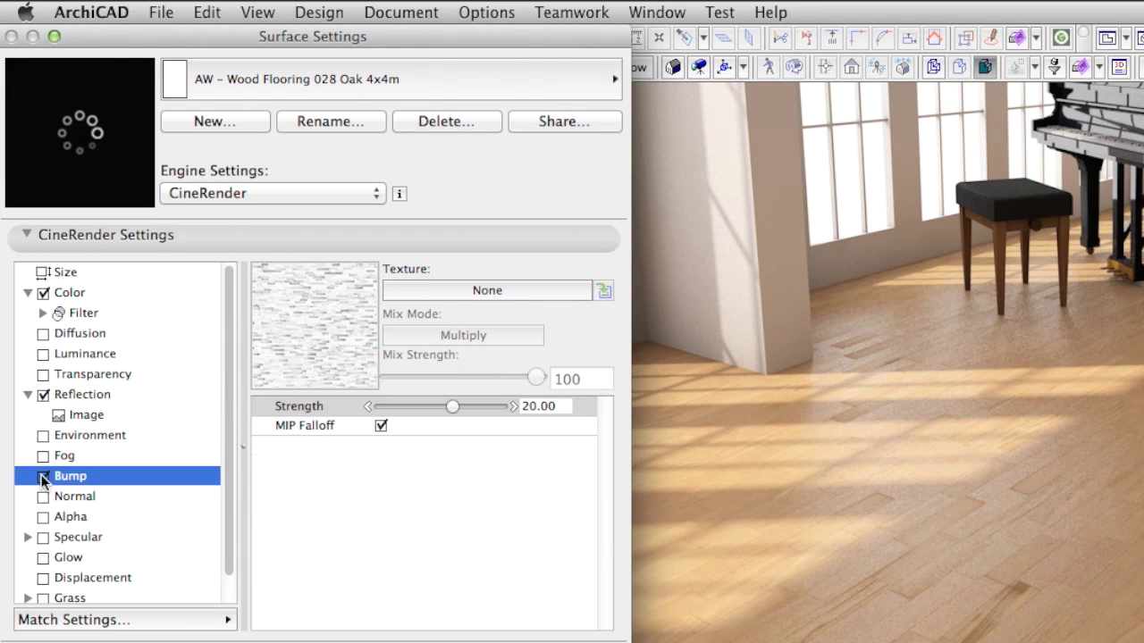
{"action": "left_click", "coordinate": [556, 288]}
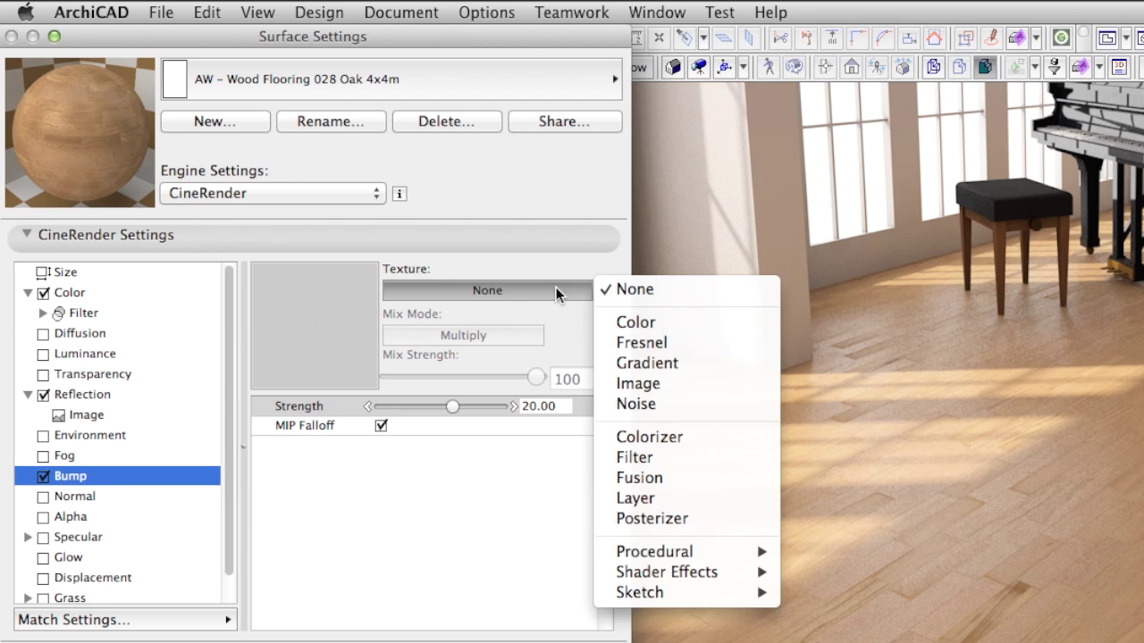
{"action": "left_click", "coordinate": [657, 383]}
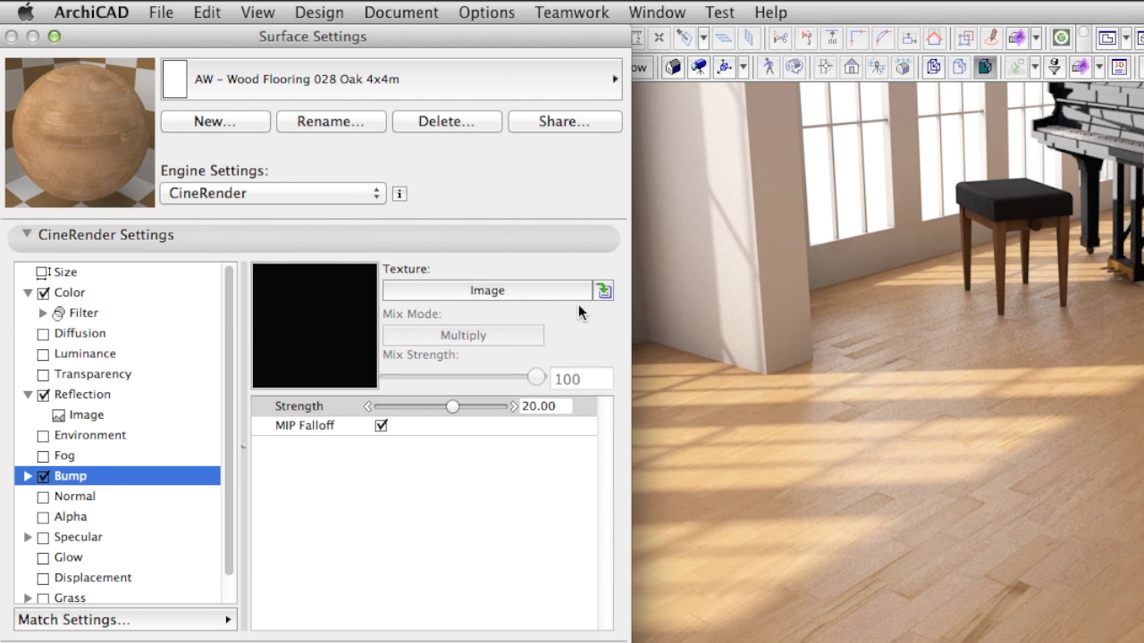
{"action": "left_click", "coordinate": [604, 292]}
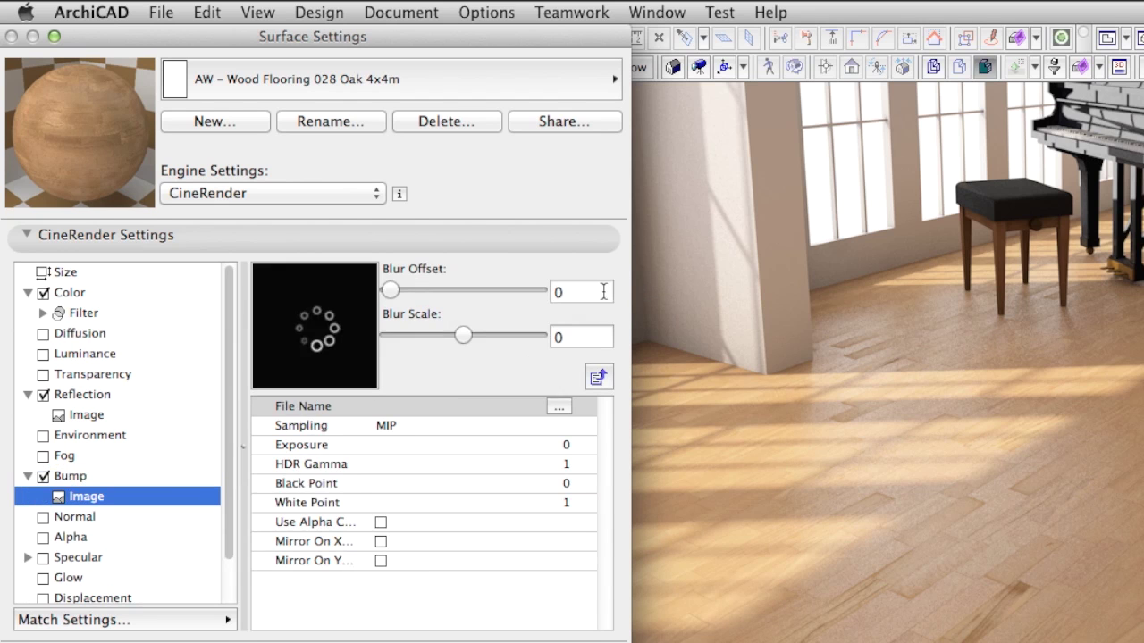
{"action": "left_click", "coordinate": [558, 405]}
{"action": "left_click", "coordinate": [271, 309]}
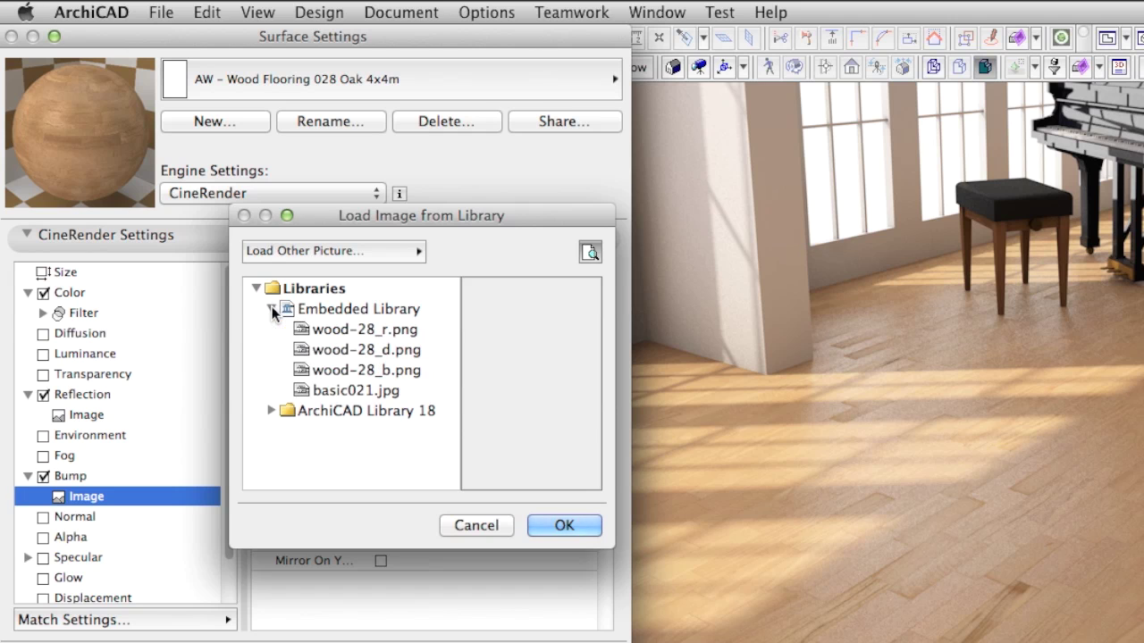
{"action": "left_click", "coordinate": [354, 369]}
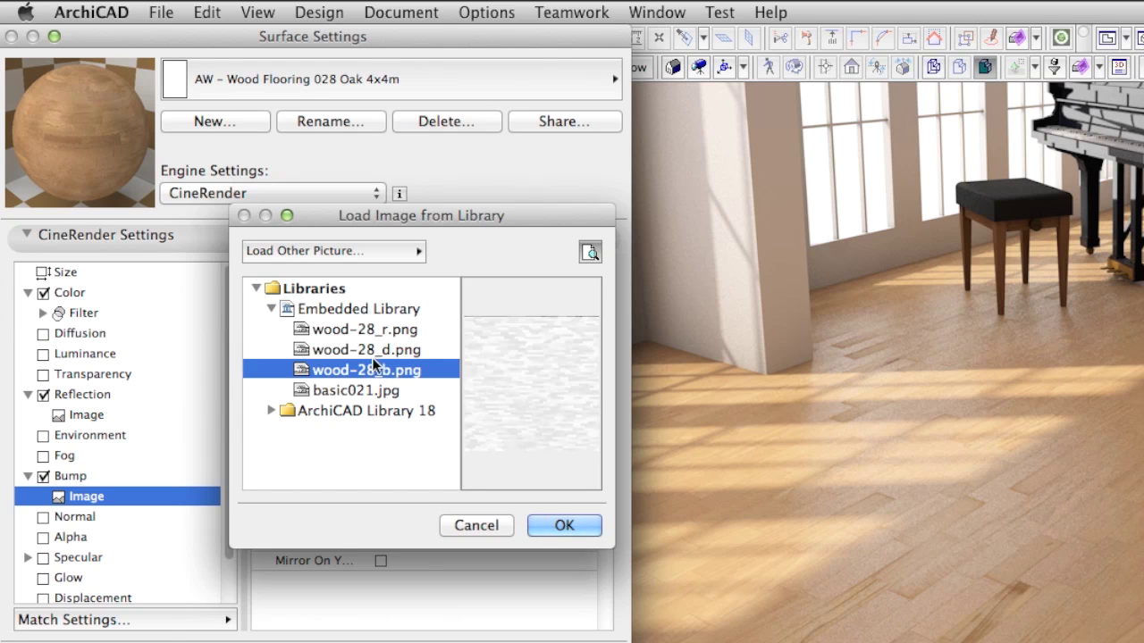
{"action": "left_click", "coordinate": [564, 526]}
{"action": "left_click", "coordinate": [156, 477]}
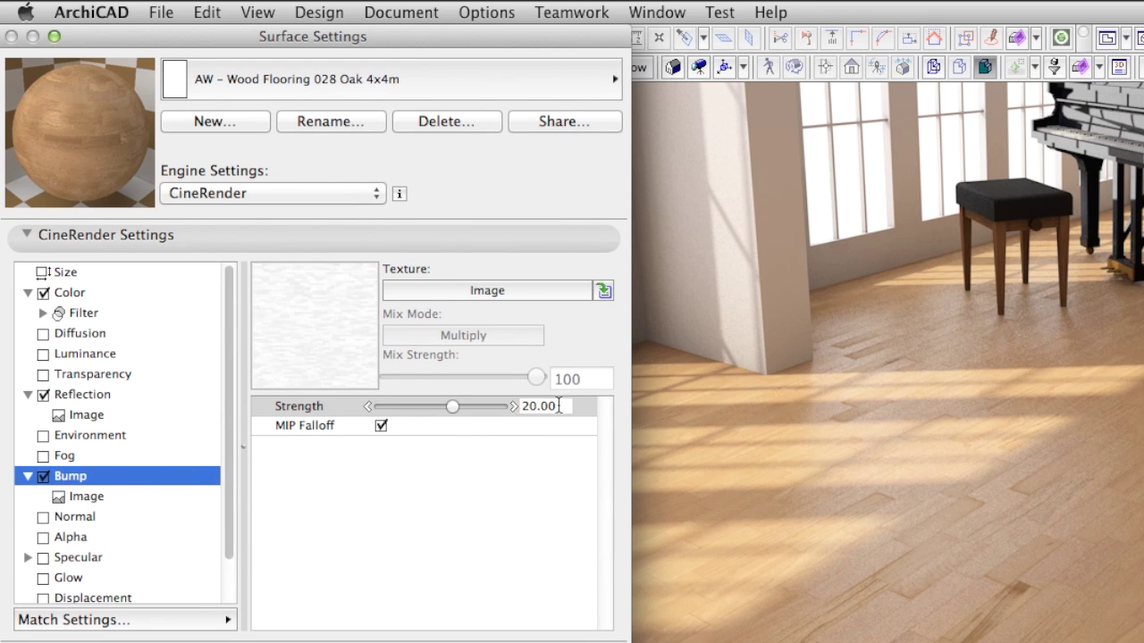
{"action": "left_click", "coordinate": [559, 406]}
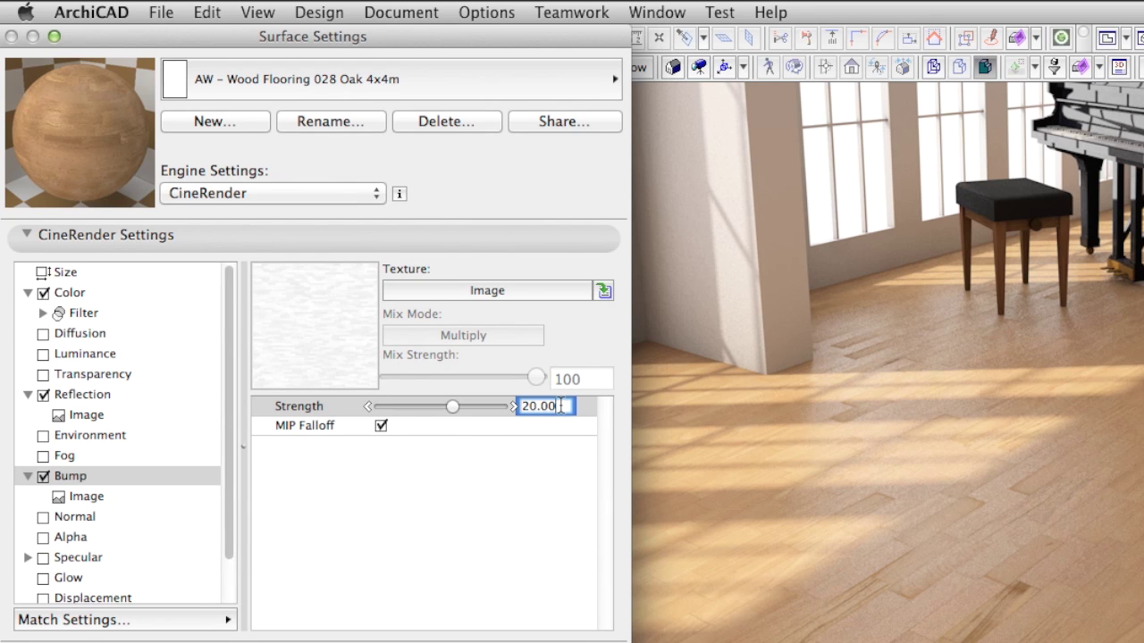
{"action": "double_click", "coordinate": [66, 477]}
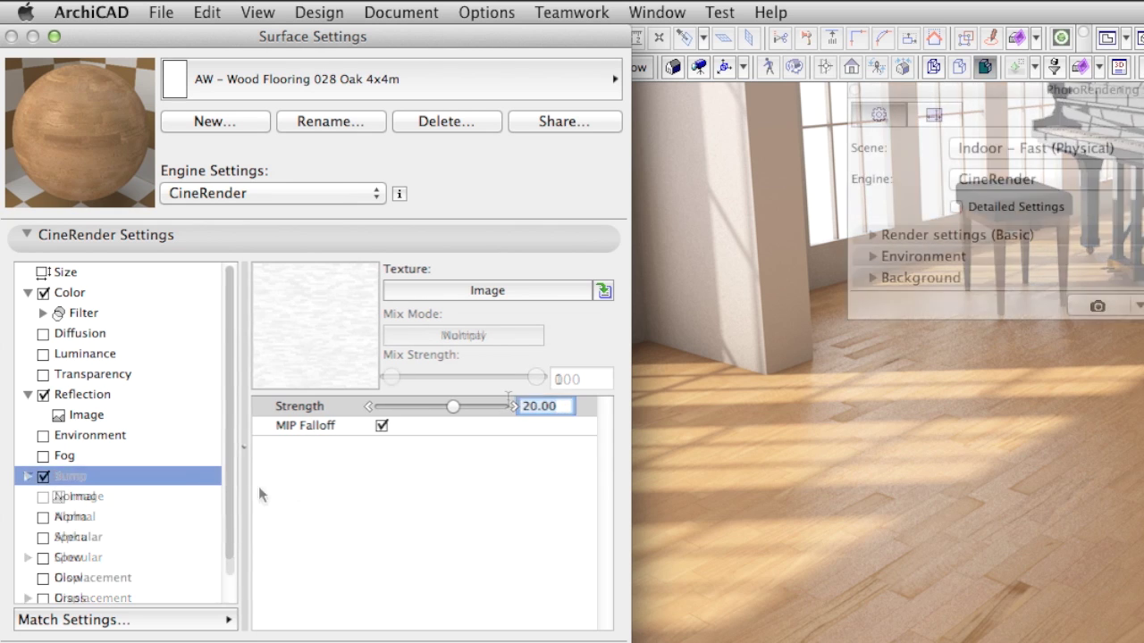
With Bump off, render a cropped Indoor – HQ (Physical) marquee region of the floor.
{"action": "left_click", "coordinate": [43, 477]}
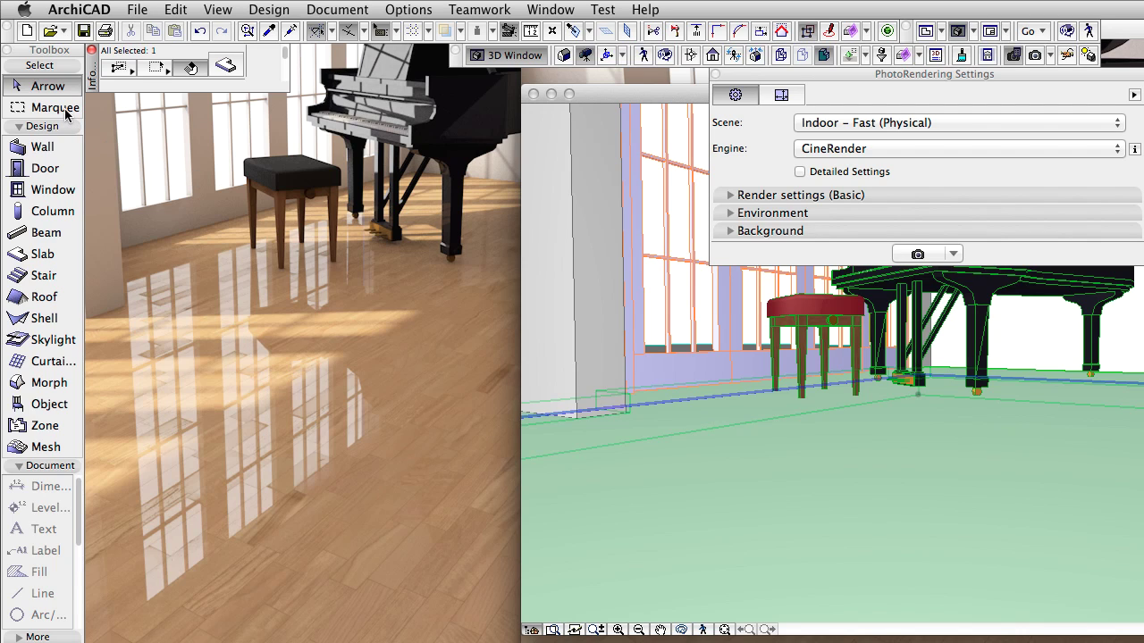
{"action": "left_click", "coordinate": [65, 111]}
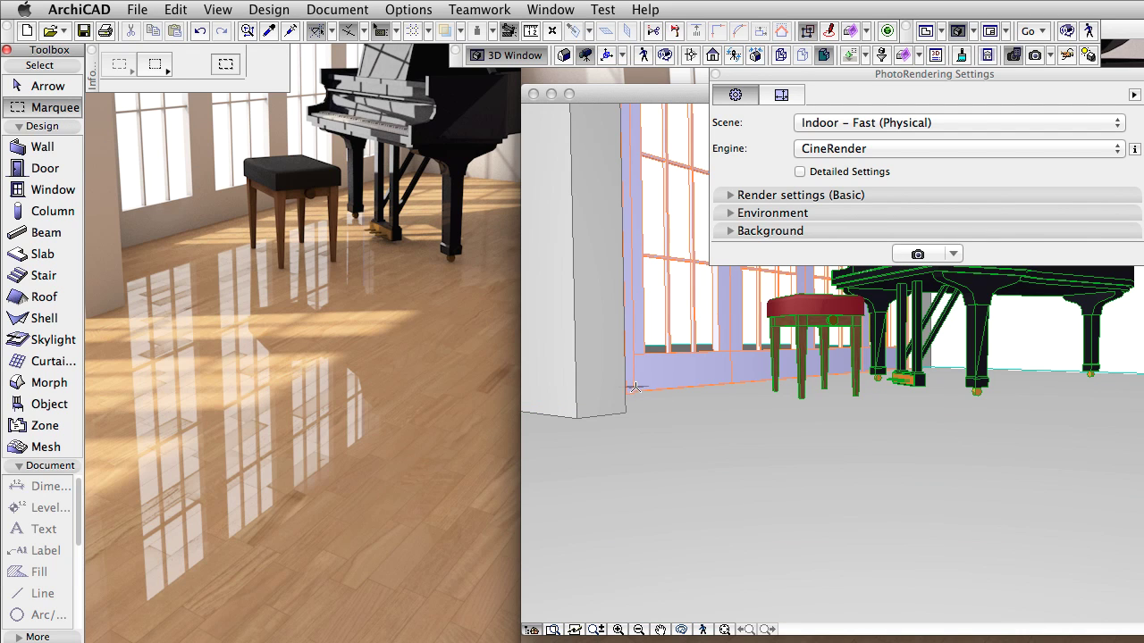
{"action": "left_click_drag", "start_coordinate": [619, 373], "coordinate": [860, 616]}
{"action": "left_click", "coordinate": [898, 127]}
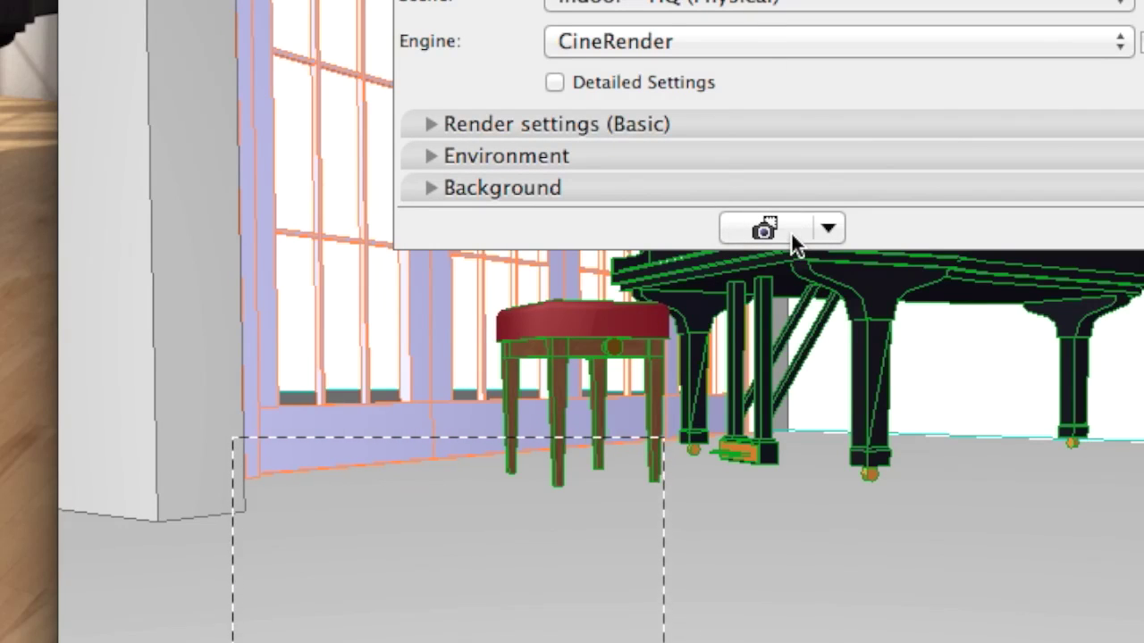
{"action": "left_click", "coordinate": [827, 230]}
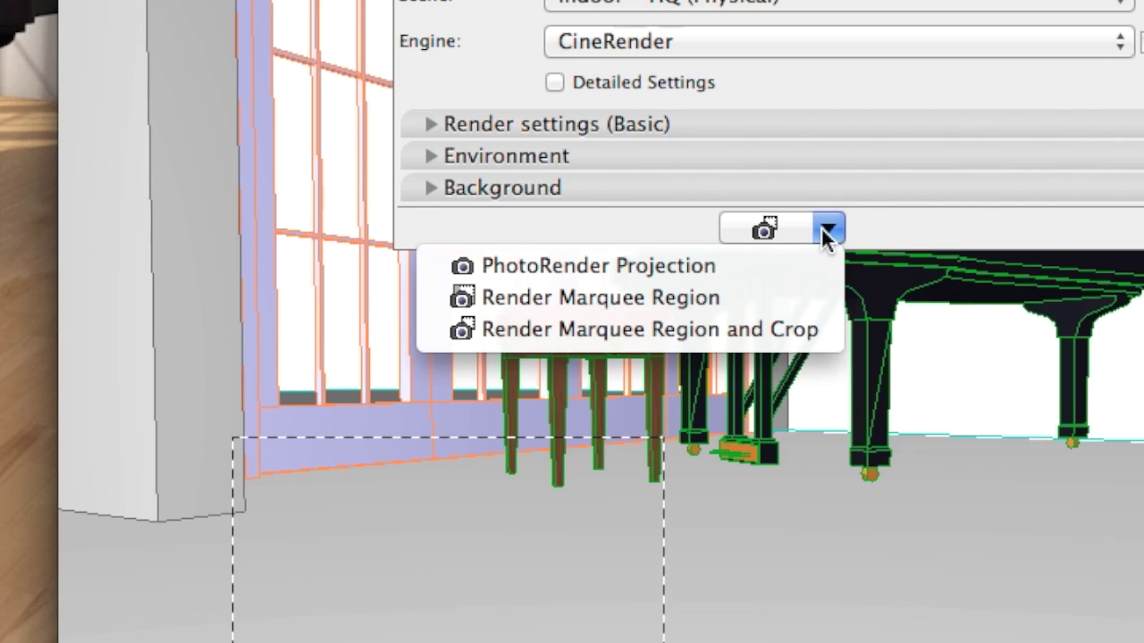
{"action": "left_click", "coordinate": [825, 332]}
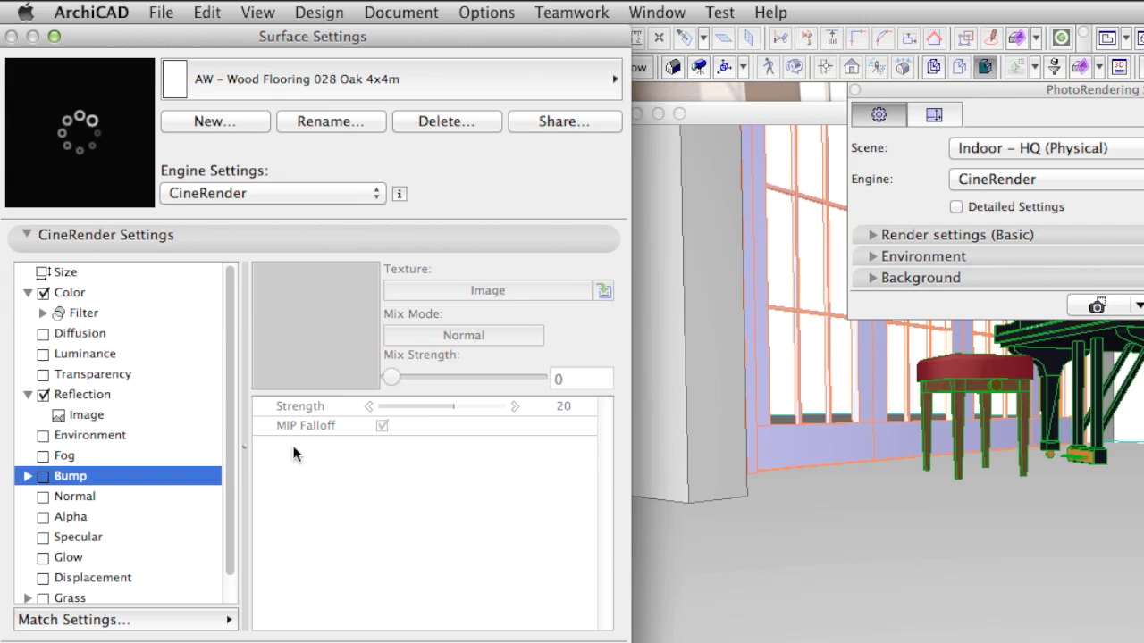
Re-enable the oak surface's Bump channel with a strength of 20.
{"action": "left_click", "coordinate": [59, 478]}
{"action": "left_click", "coordinate": [43, 476]}
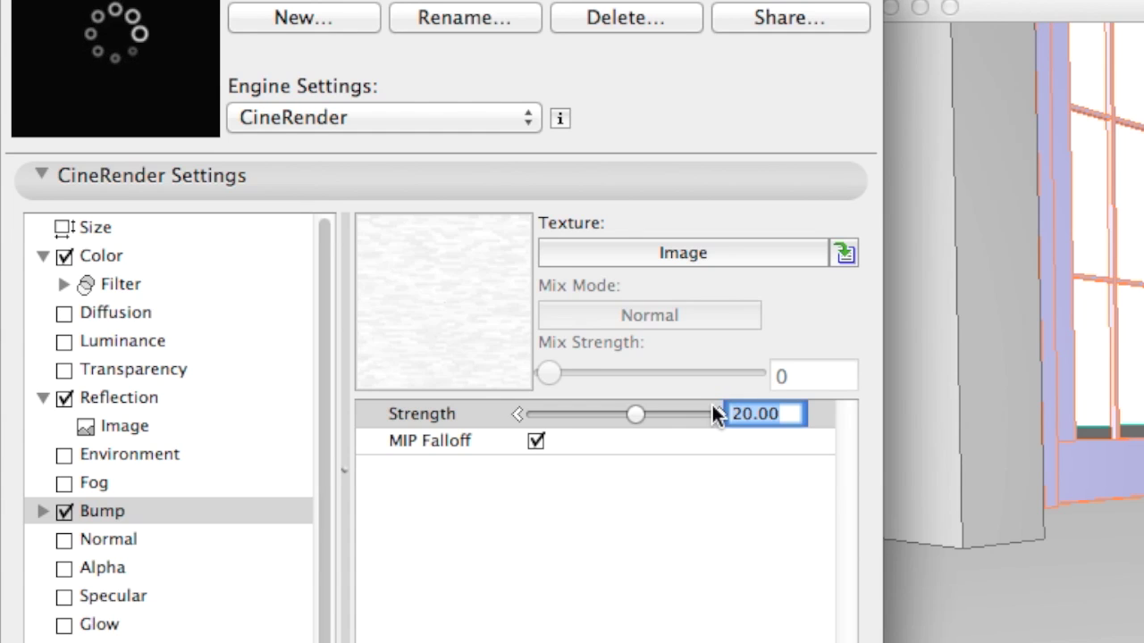
{"action": "type", "text": "2000"}
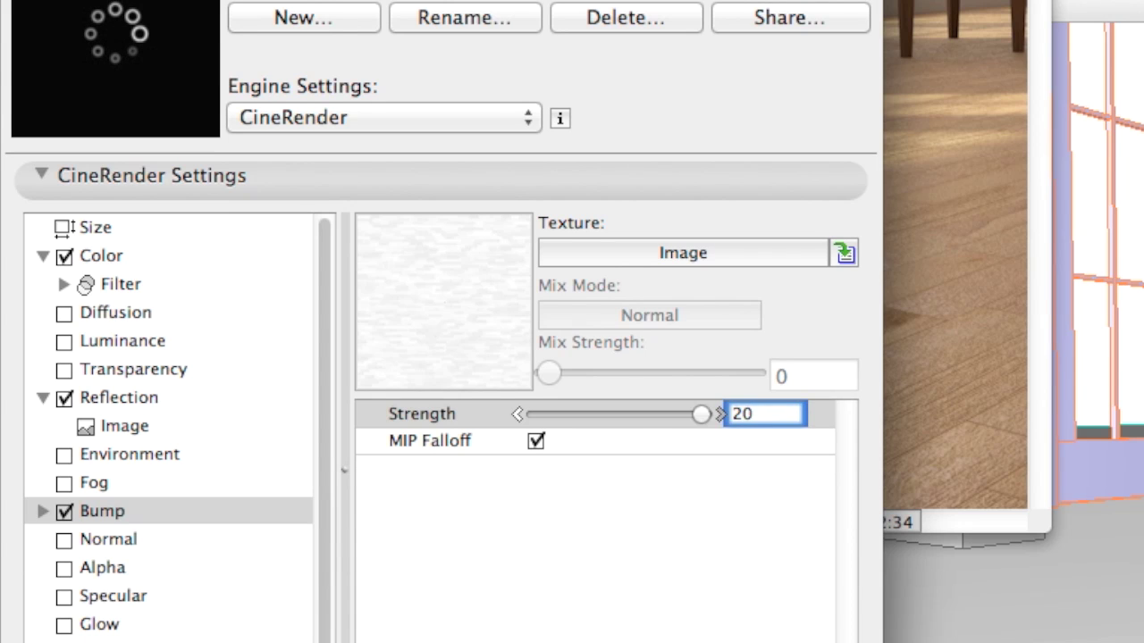
{"action": "key", "text": "Return"}
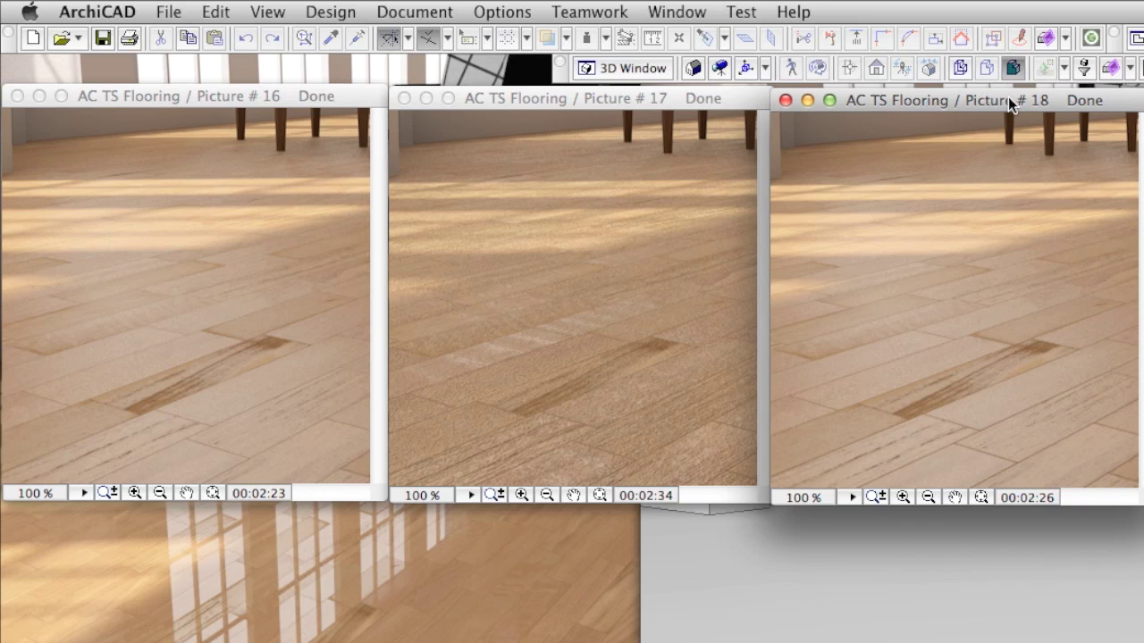
Zoom into the floor in Pictures #16, #17 and #18 and arrange them side by side.
{"action": "left_click", "coordinate": [612, 228]}
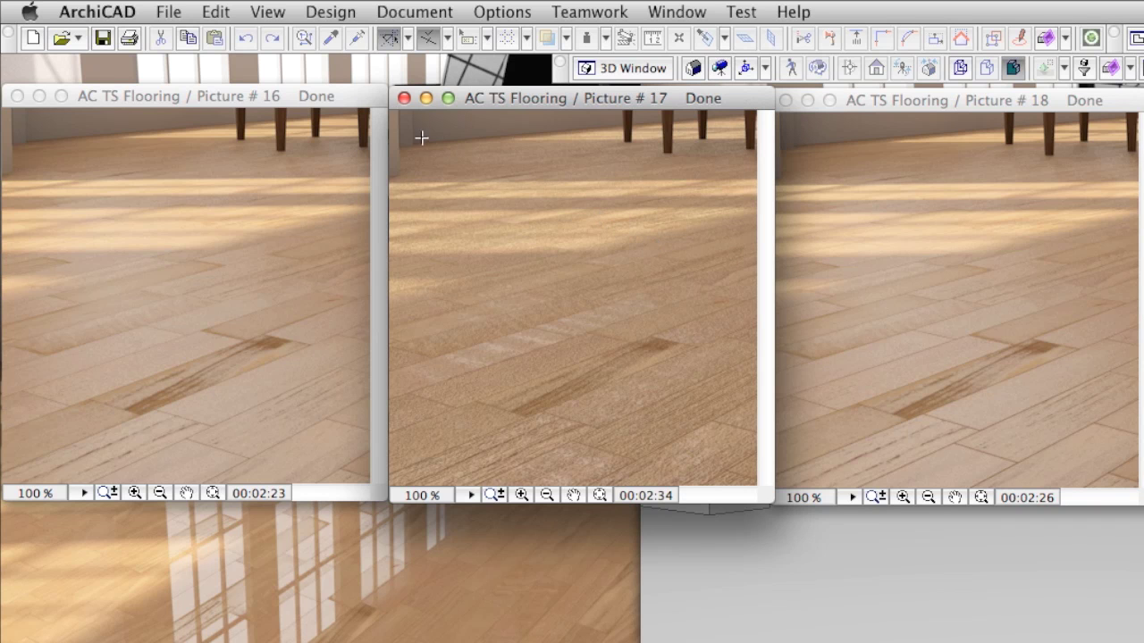
{"action": "left_click_drag", "start_coordinate": [421, 136], "coordinate": [628, 409]}
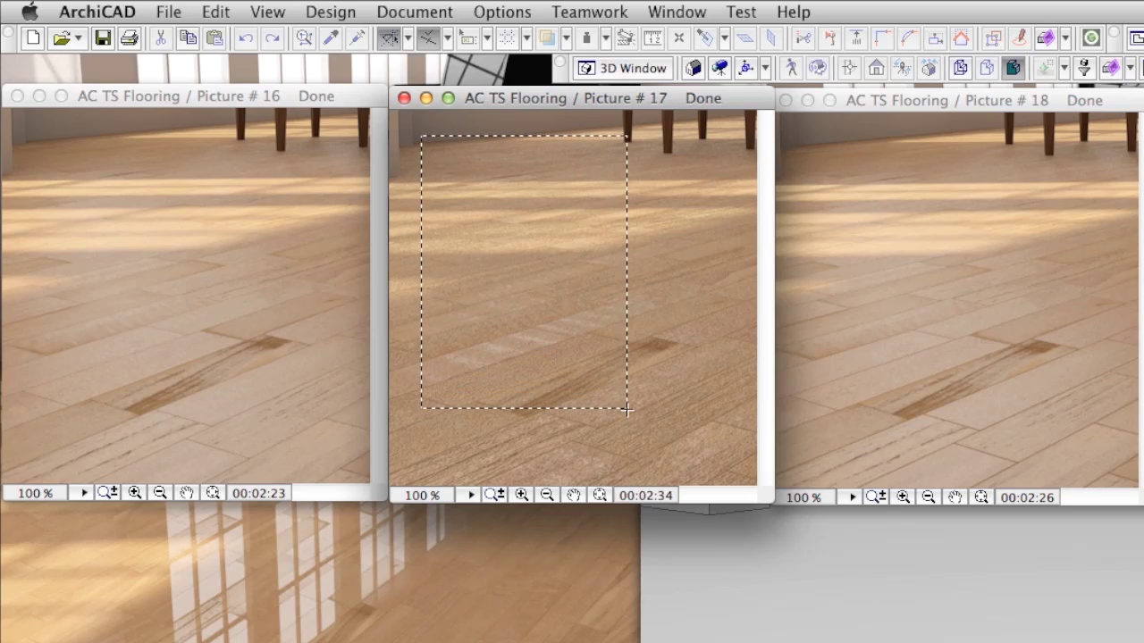
{"action": "left_click", "coordinate": [1011, 410]}
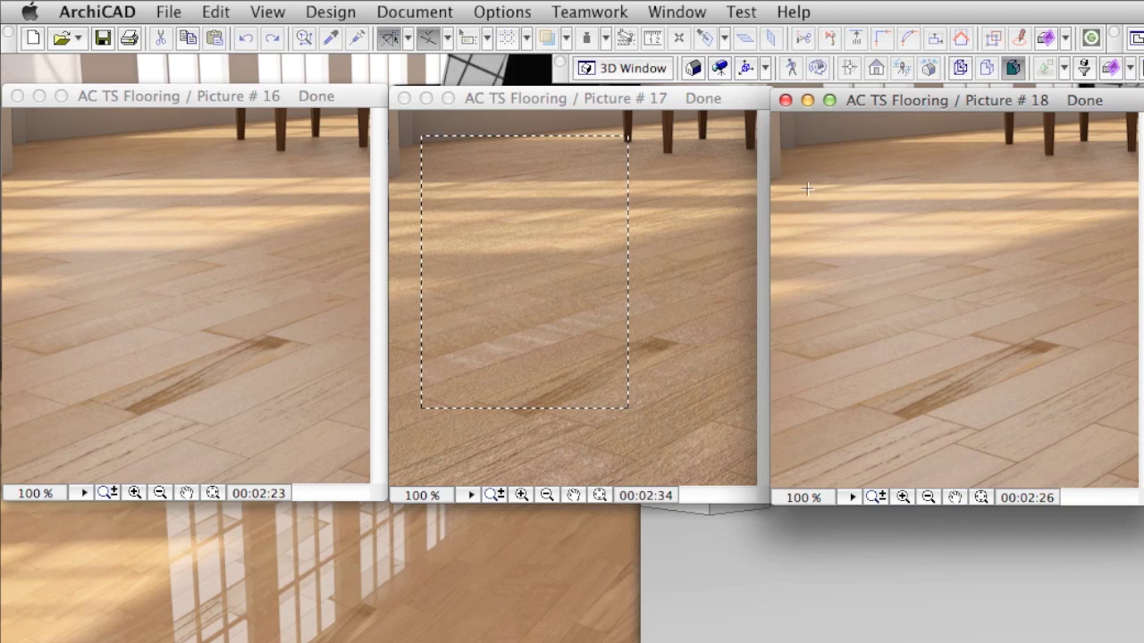
{"action": "left_click_drag", "start_coordinate": [802, 160], "coordinate": [1043, 447]}
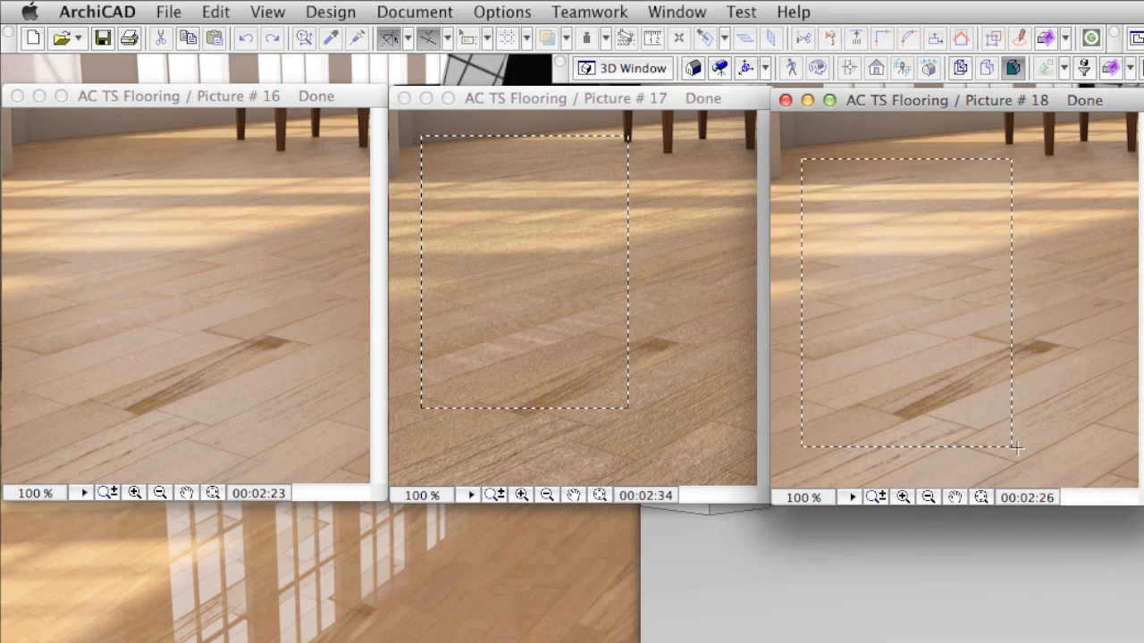
{"action": "left_click_drag", "start_coordinate": [572, 98], "coordinate": [1012, 151]}
{"action": "left_click_drag", "start_coordinate": [1009, 100], "coordinate": [629, 104]}
{"action": "left_click_drag", "start_coordinate": [56, 374], "coordinate": [343, 481]}
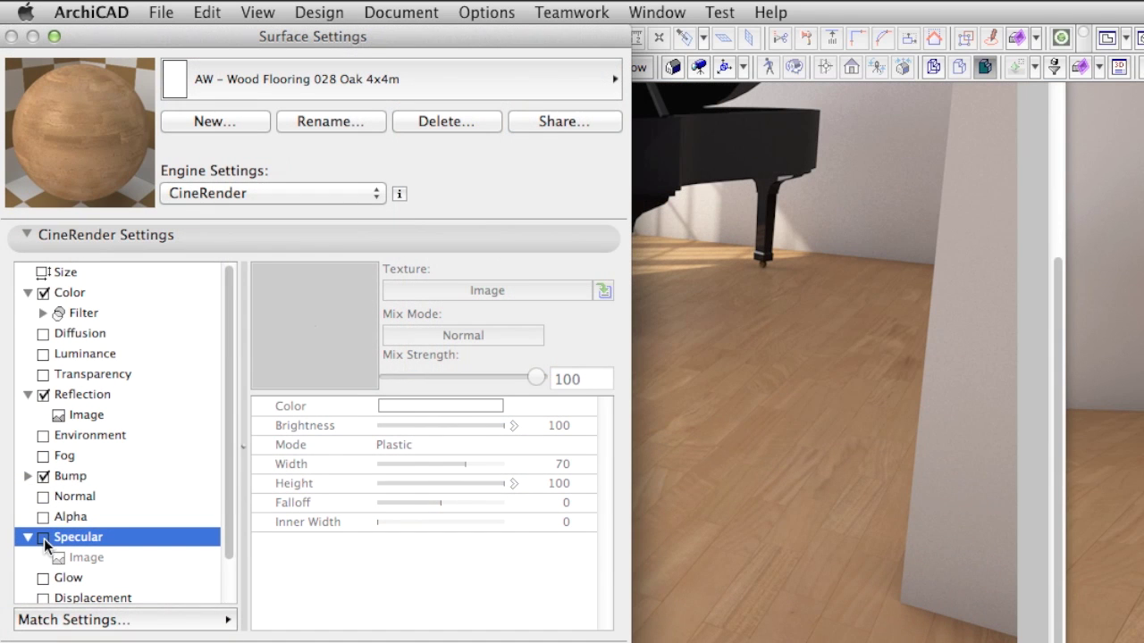
Set the specular texture to None, leave Specular off, and begin a new surface.
{"action": "left_click", "coordinate": [43, 537]}
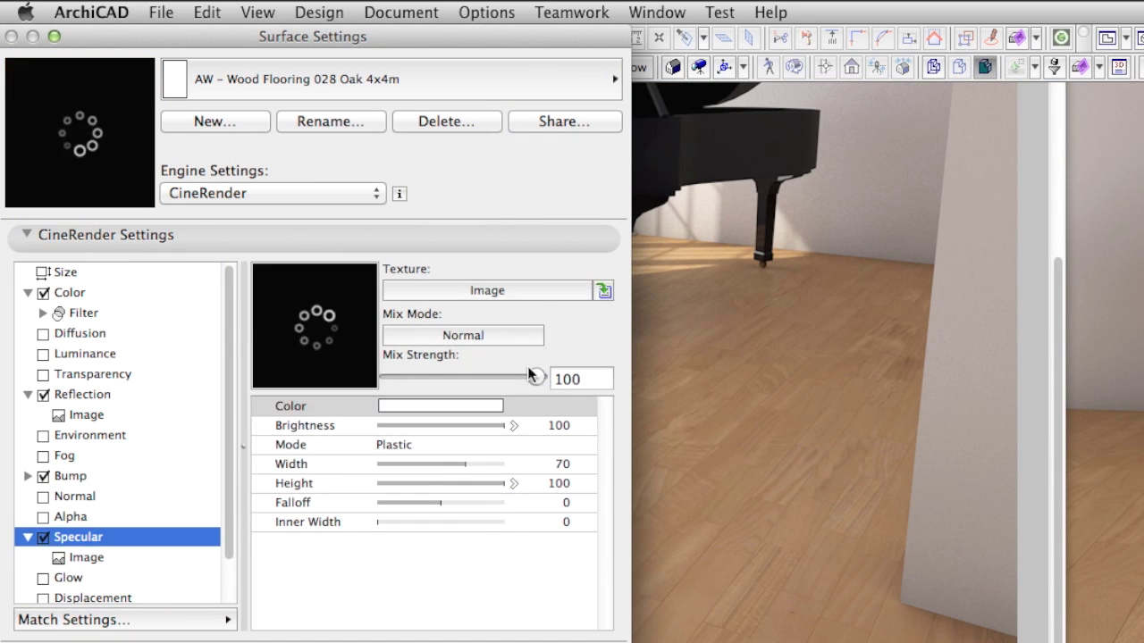
{"action": "left_click", "coordinate": [534, 297]}
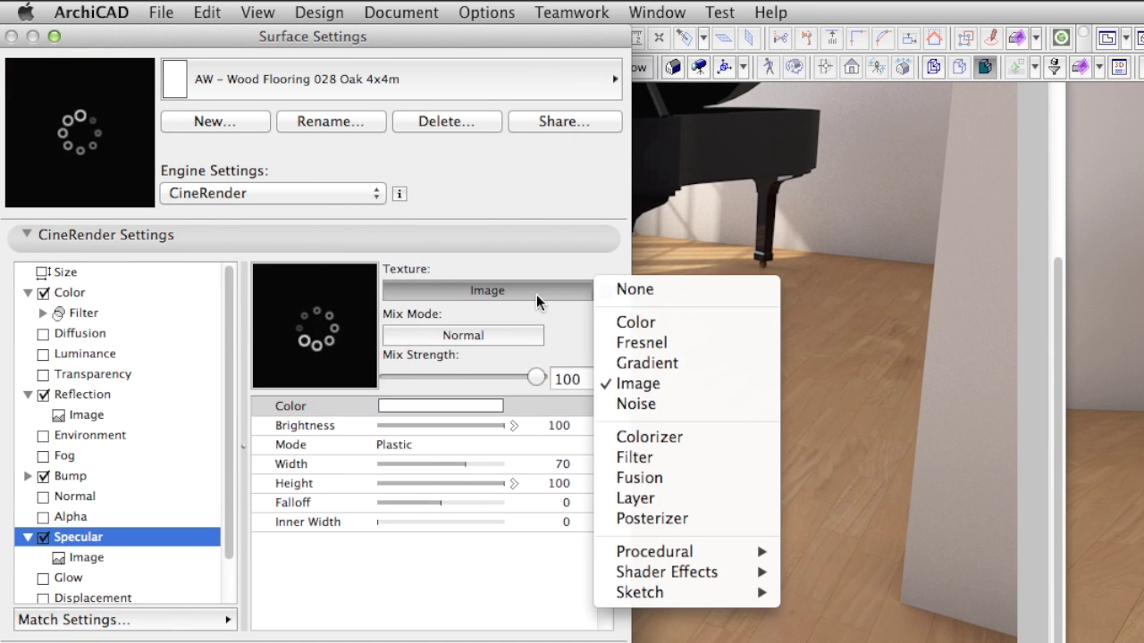
{"action": "left_click", "coordinate": [621, 293]}
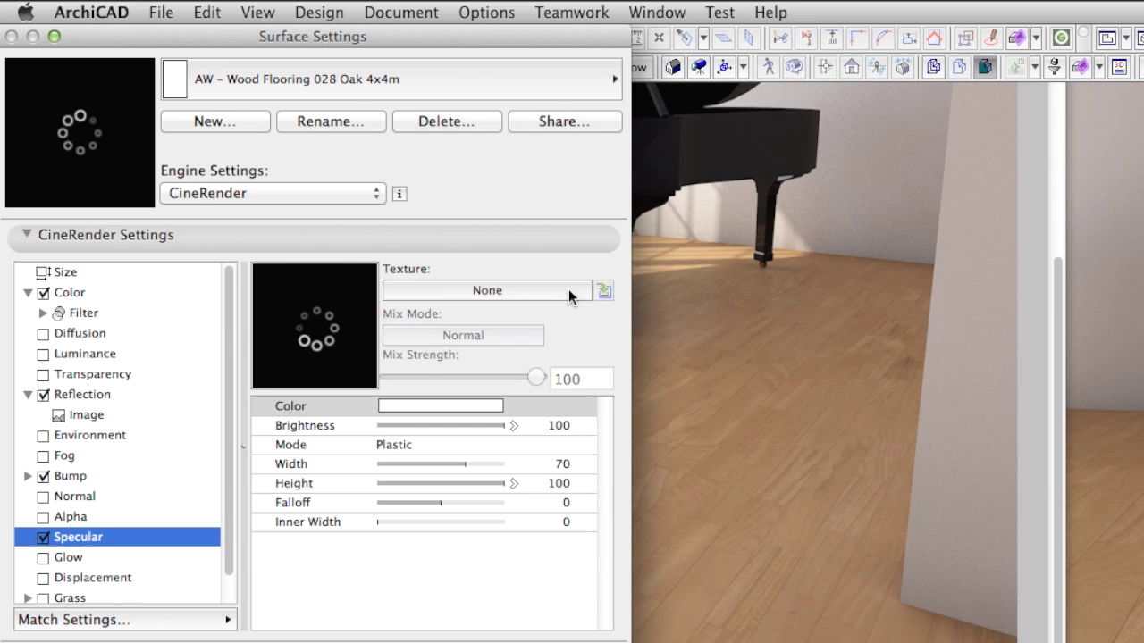
{"action": "left_click", "coordinate": [43, 537]}
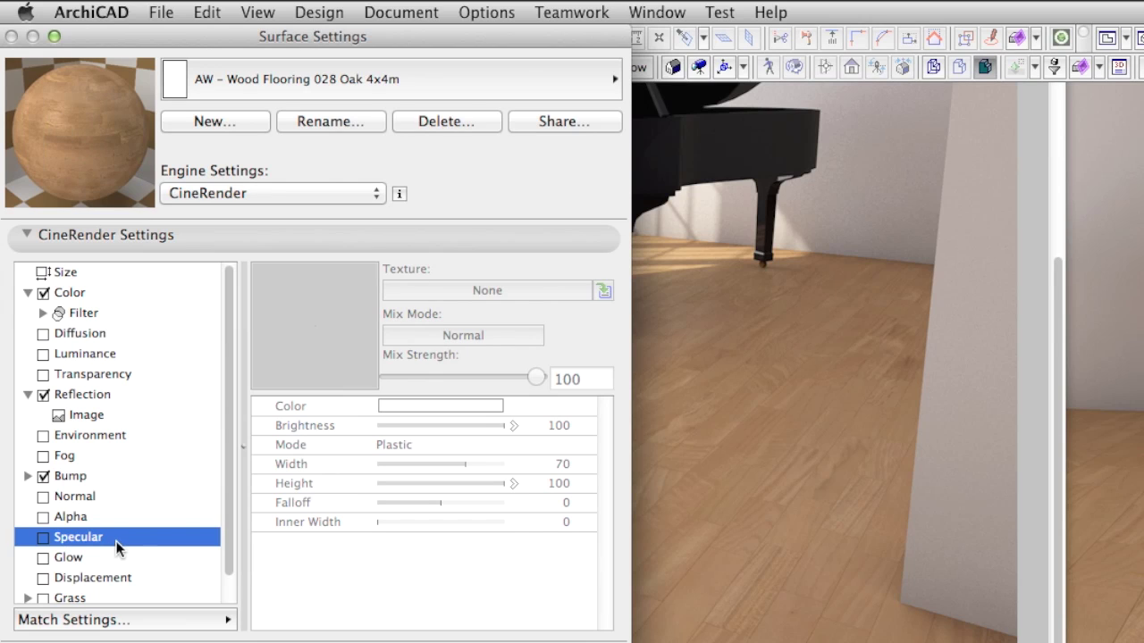
{"action": "left_click", "coordinate": [246, 126]}
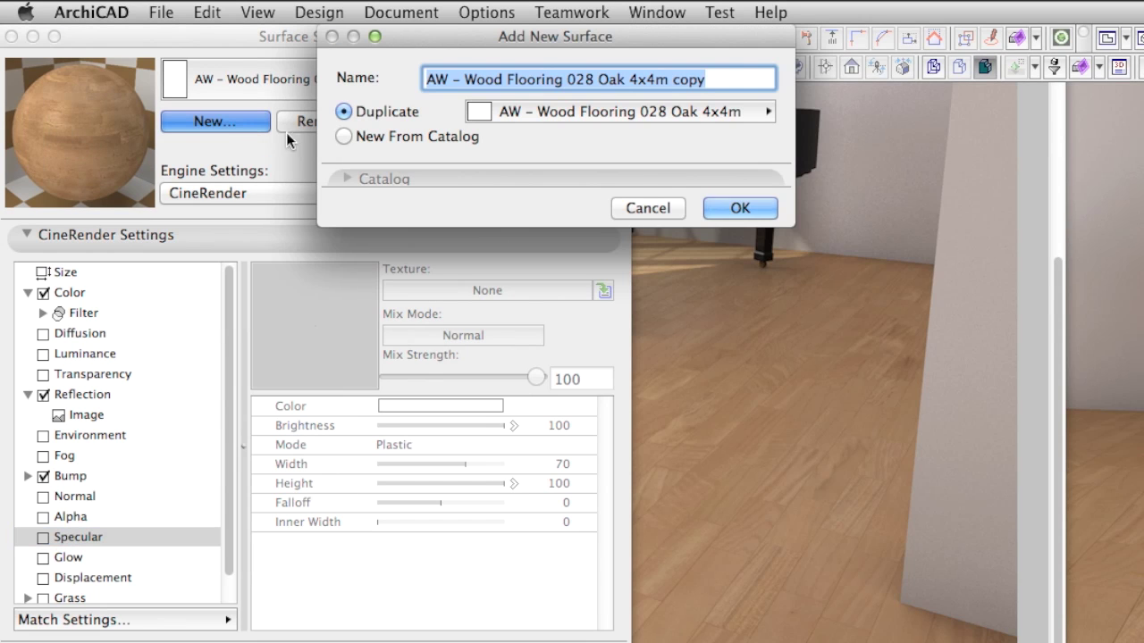
Duplicate the surface under the name 'AW – Wood Flooring 028 Oak 4x4m – Mod'.
{"action": "double_click", "coordinate": [689, 80]}
{"action": "type", "text": "–"}
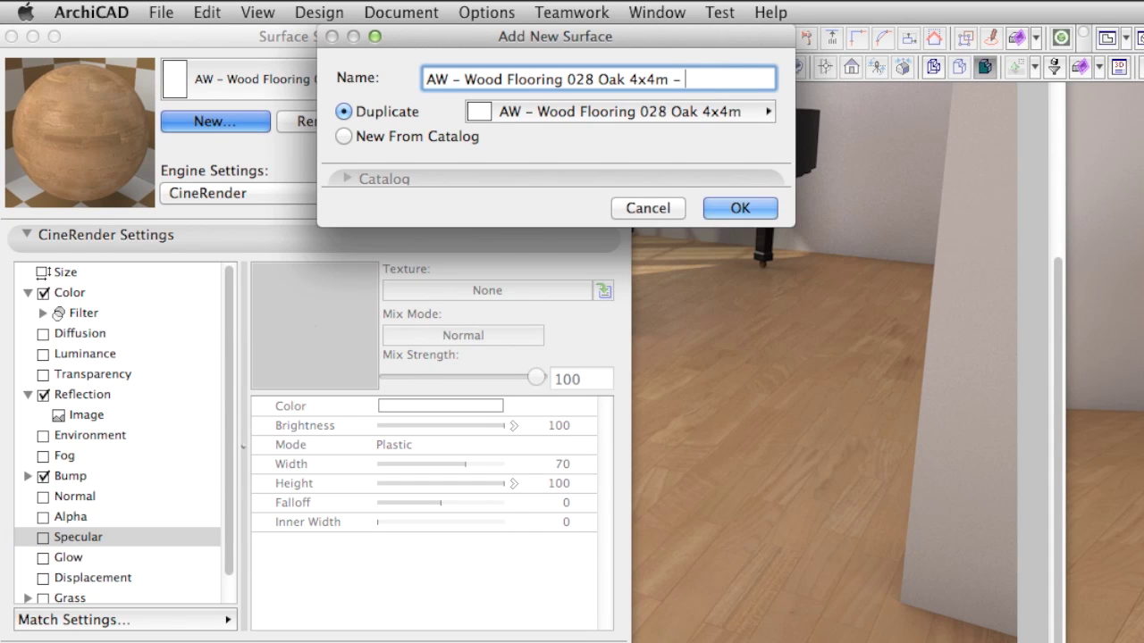
{"action": "type", "text": " Mod"}
{"action": "left_click", "coordinate": [741, 208]}
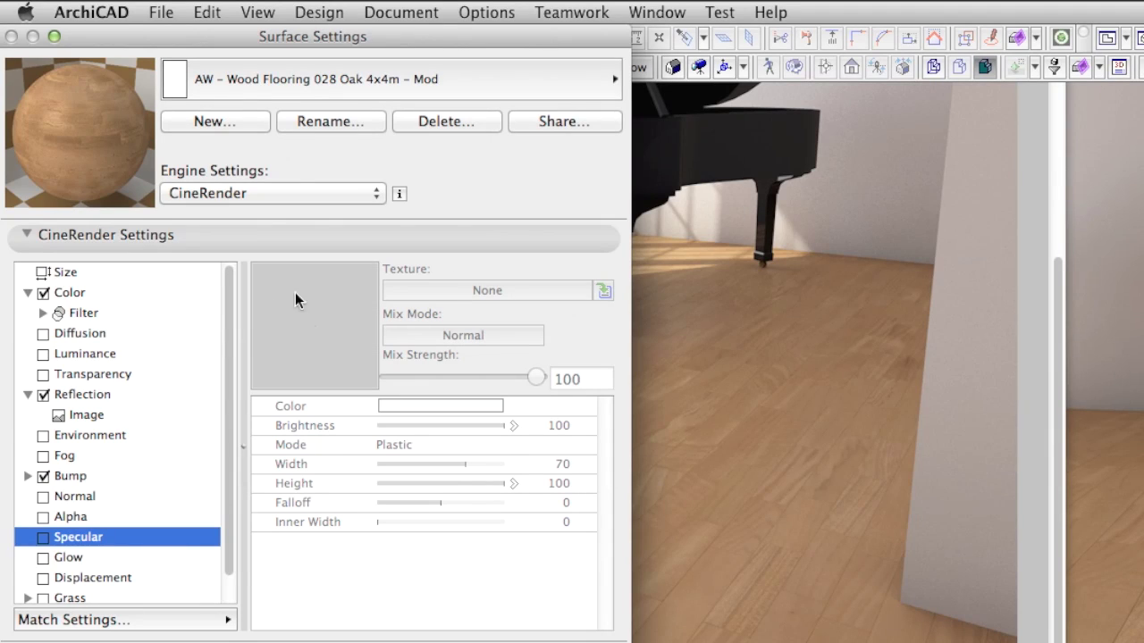
Give the Mod surface's colour filter a hue of 350° and adjust the wood's saturation.
{"action": "left_click", "coordinate": [104, 313]}
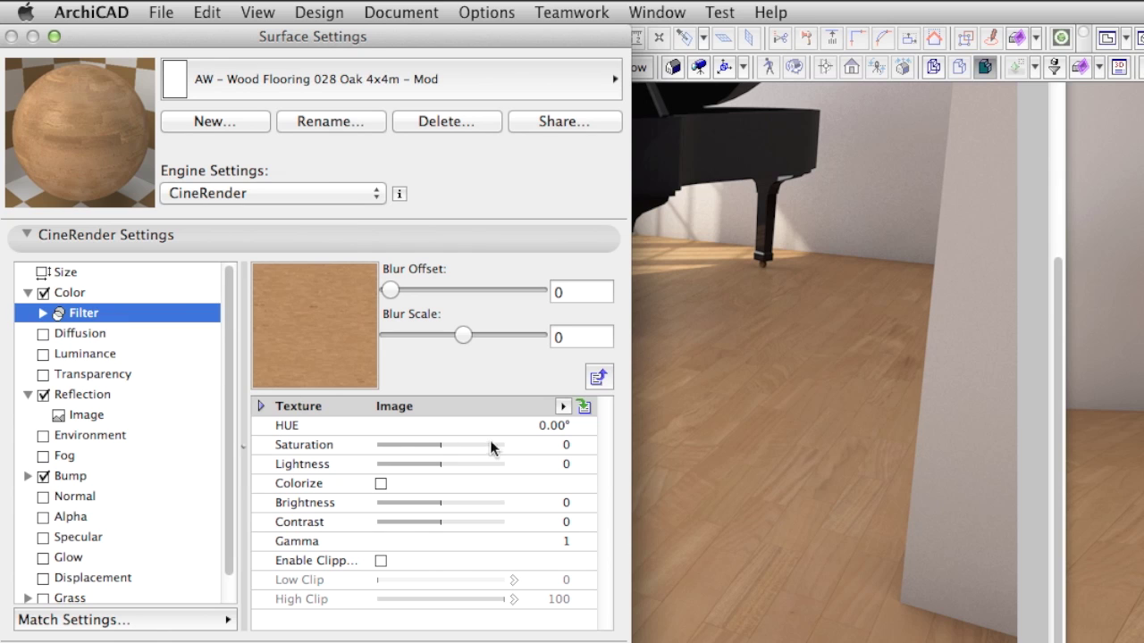
{"action": "double_click", "coordinate": [552, 426]}
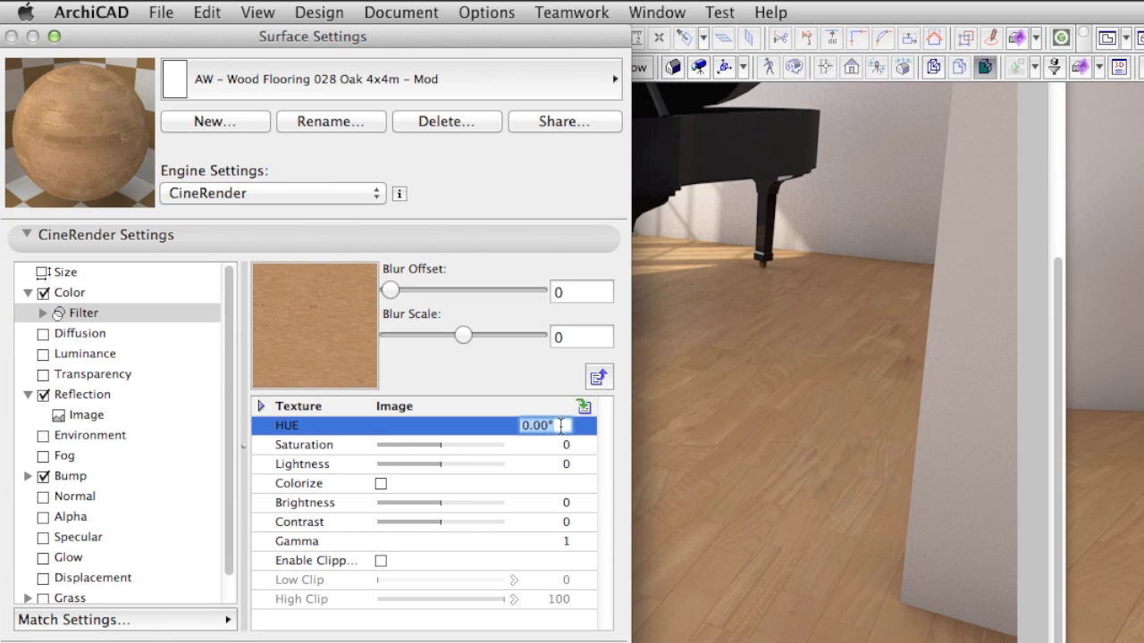
{"action": "type", "text": "350"}
{"action": "key", "text": "Return"}
{"action": "left_click", "coordinate": [438, 446]}
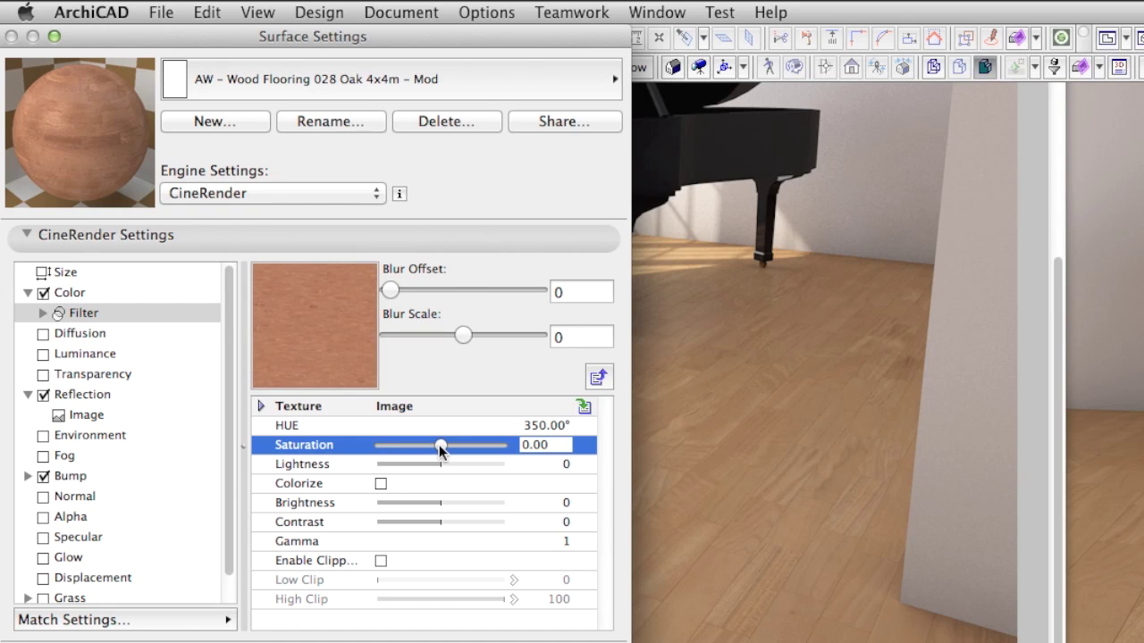
{"action": "left_click_drag", "start_coordinate": [441, 449], "coordinate": [409, 464]}
Set the Mod colour filter's lightness to 0 and confirm the Mod surface on the piano-room slab.
{"action": "left_click", "coordinate": [478, 462]}
{"action": "type", "text": "0"}
{"action": "key", "text": "Return"}
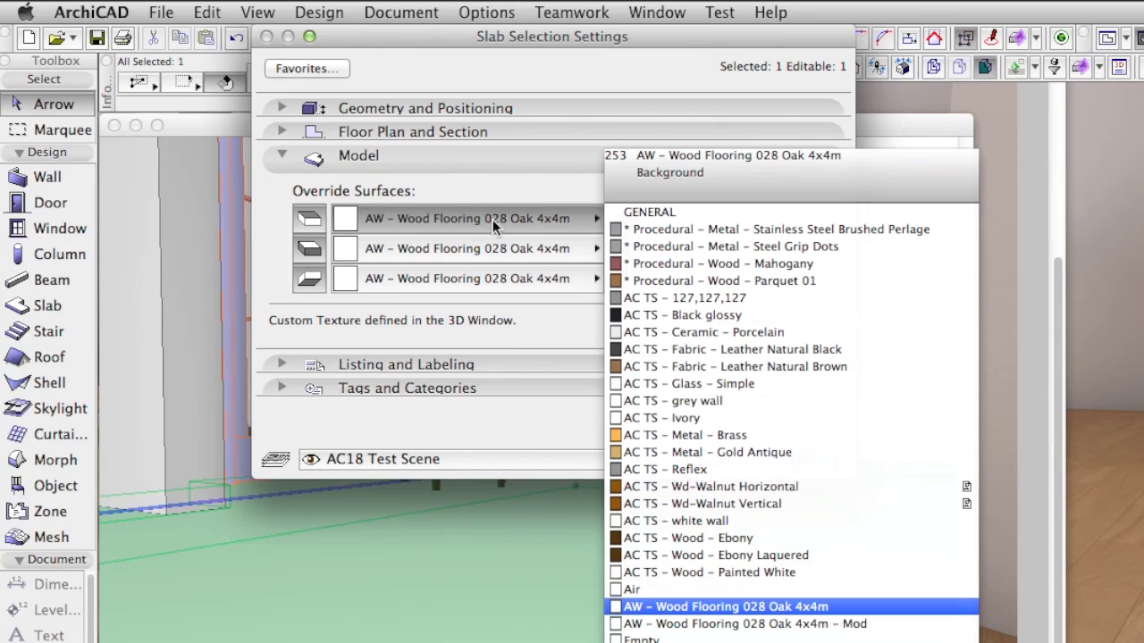
{"action": "left_click", "coordinate": [892, 626]}
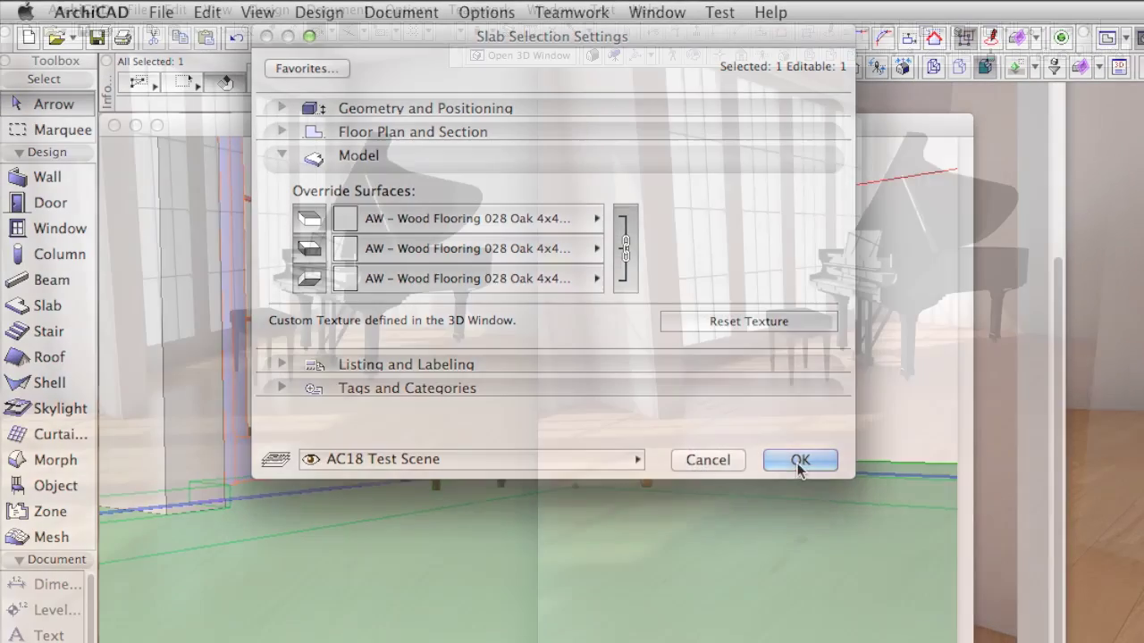